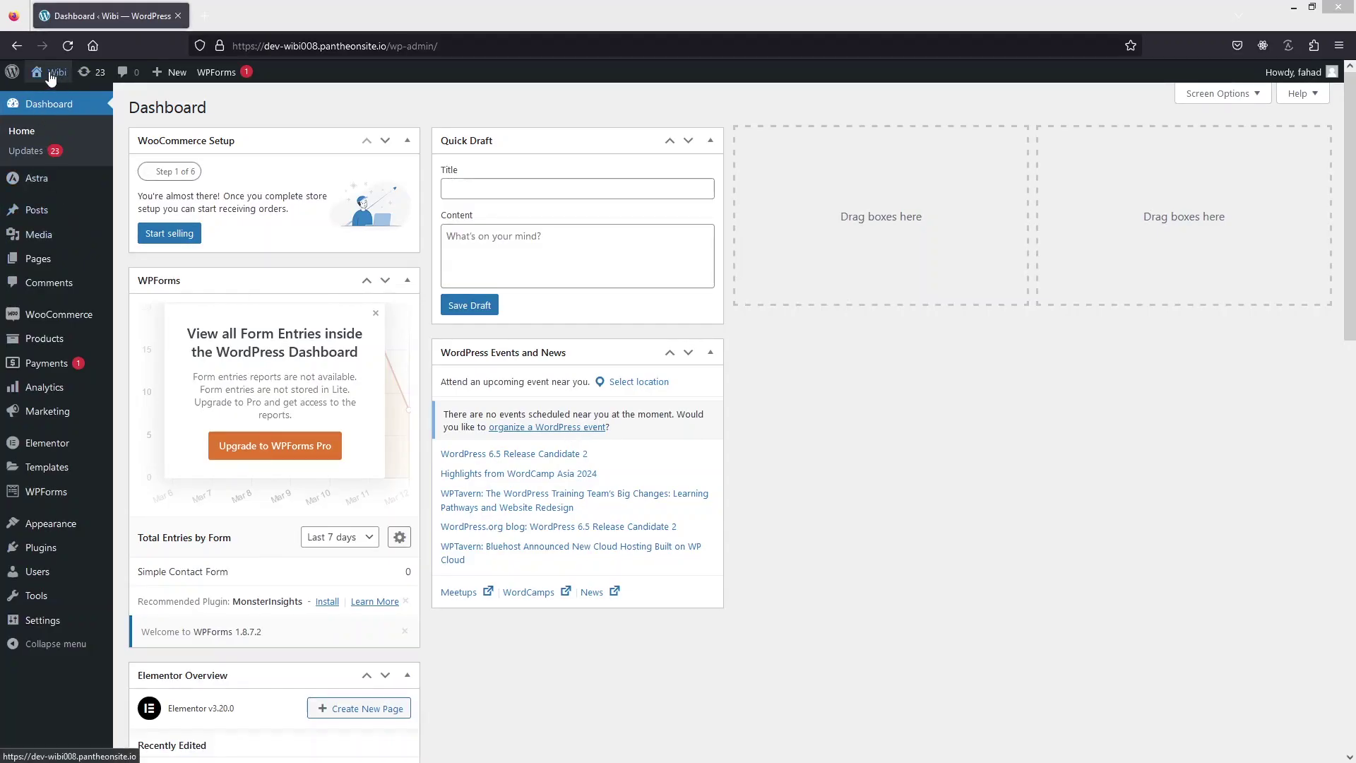
# Step: Open the Wibi site's home page in a new tab through Visit Site
pyautogui.click(54, 94)
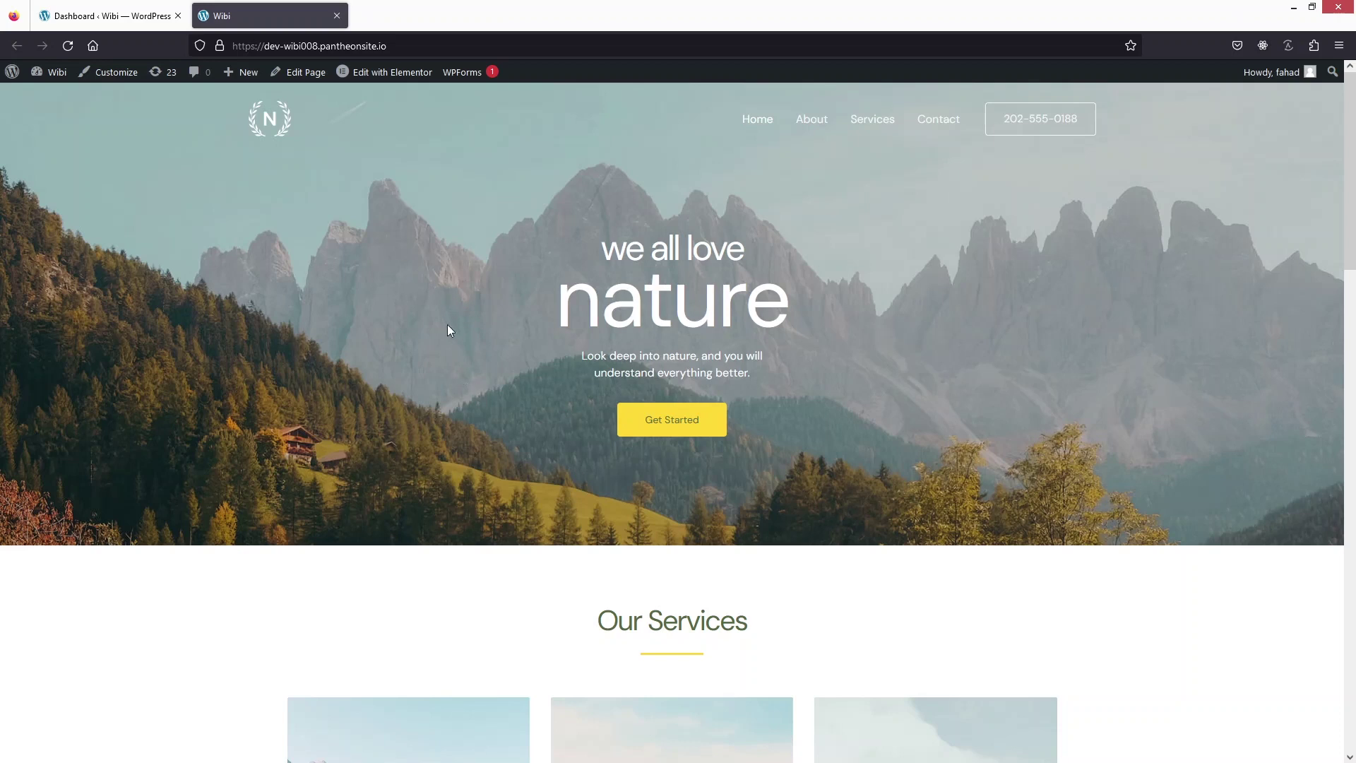
# Step: Open the home page in Elementor and start a new Flexbox container at the bottom
pyautogui.click(389, 75)
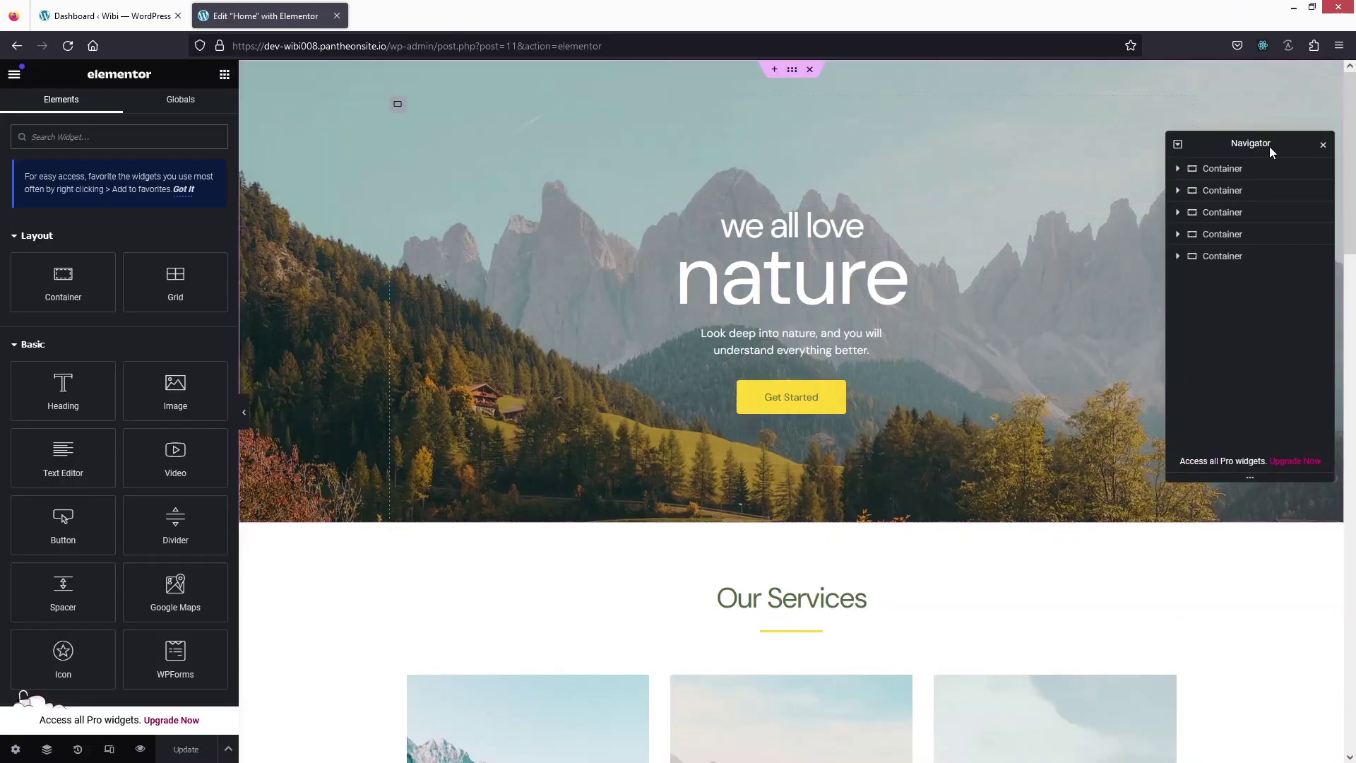
pyautogui.moveTo(1351, 102); pyautogui.dragTo(1351, 601)
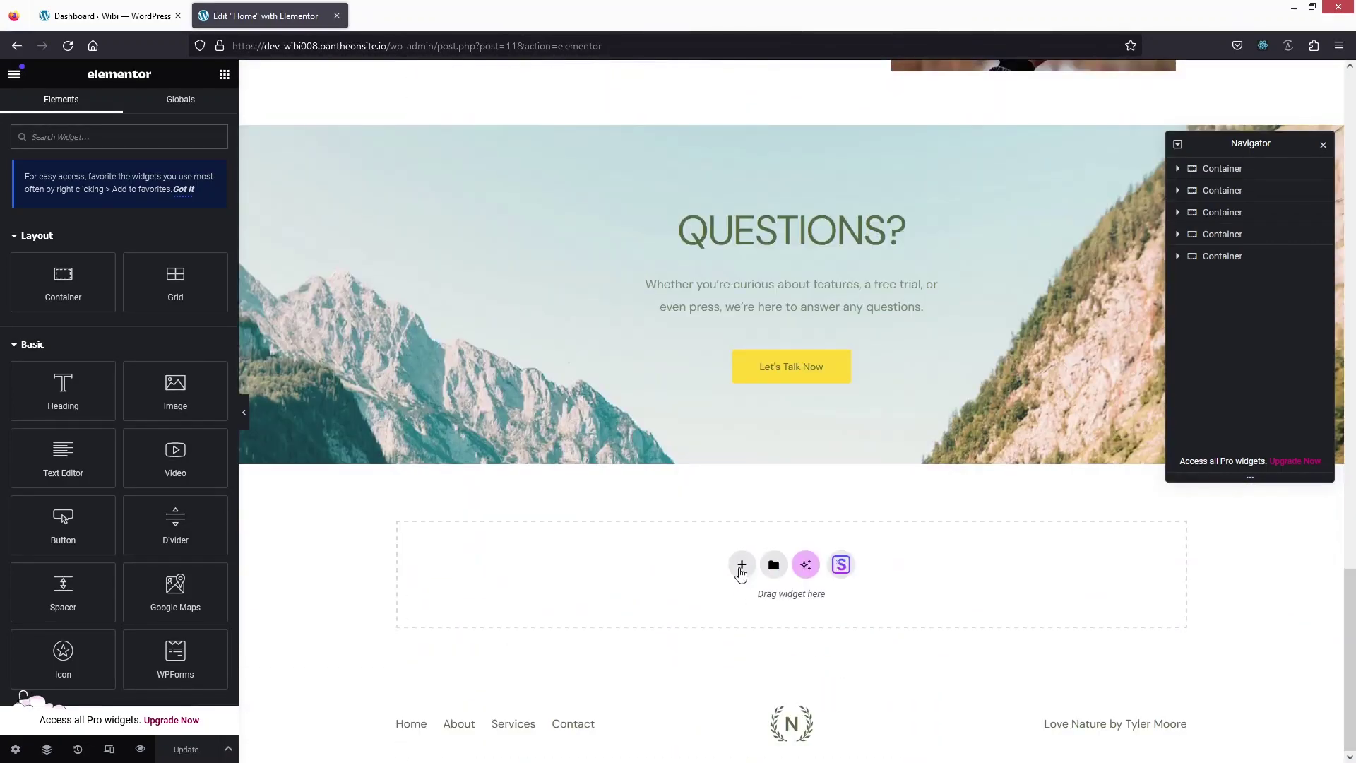
pyautogui.click(743, 565)
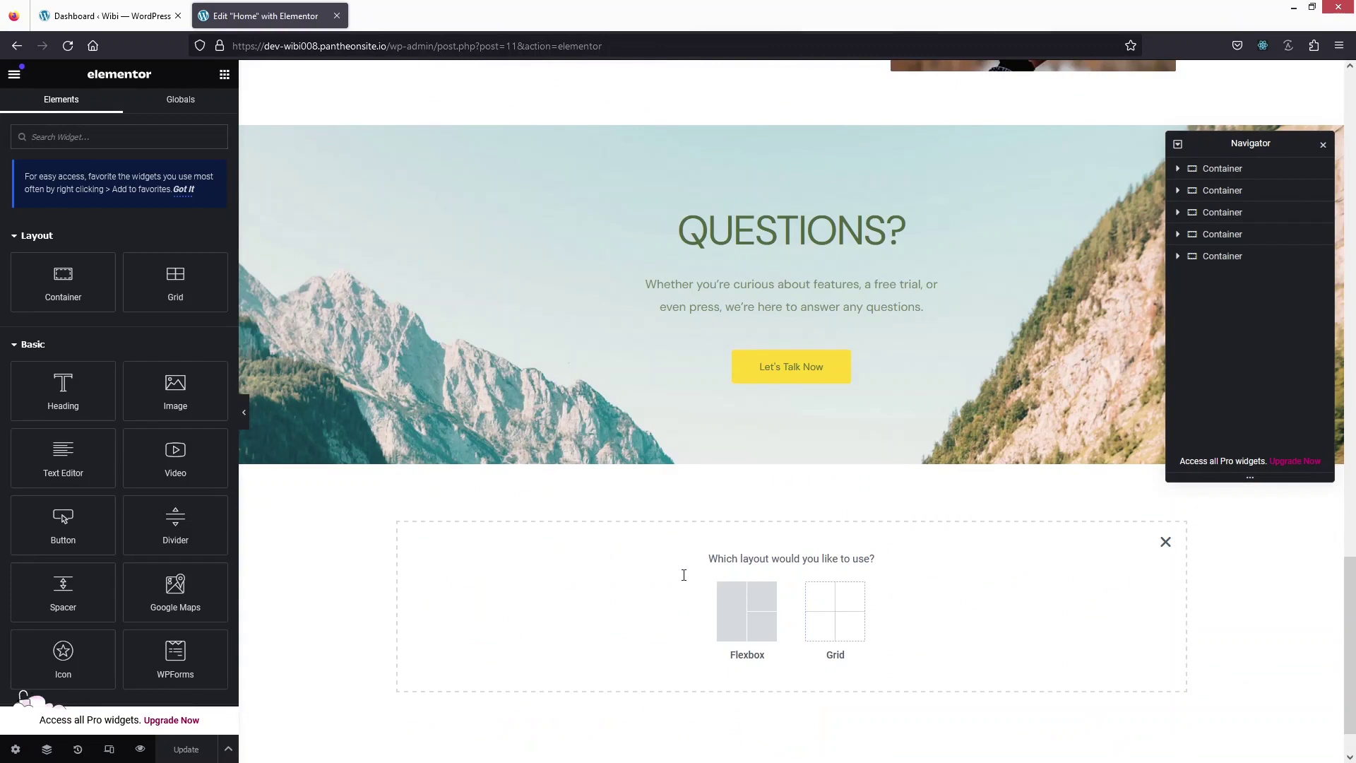
pyautogui.scroll(-1, 697, 603)
pyautogui.click(740, 554)
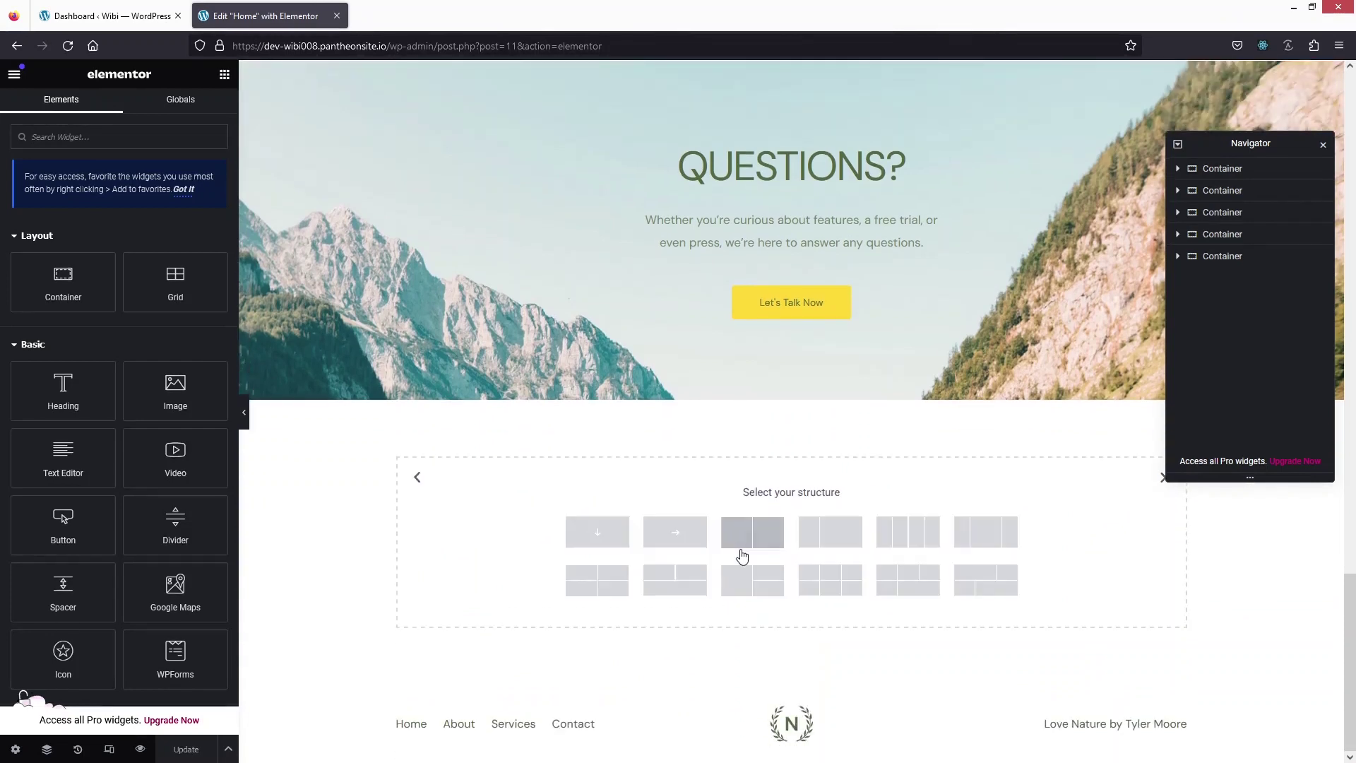
# Step: Pick the single-column container structure and search the widgets for 'icon'
pyautogui.click(593, 535)
pyautogui.click(224, 74)
pyautogui.write('icon')
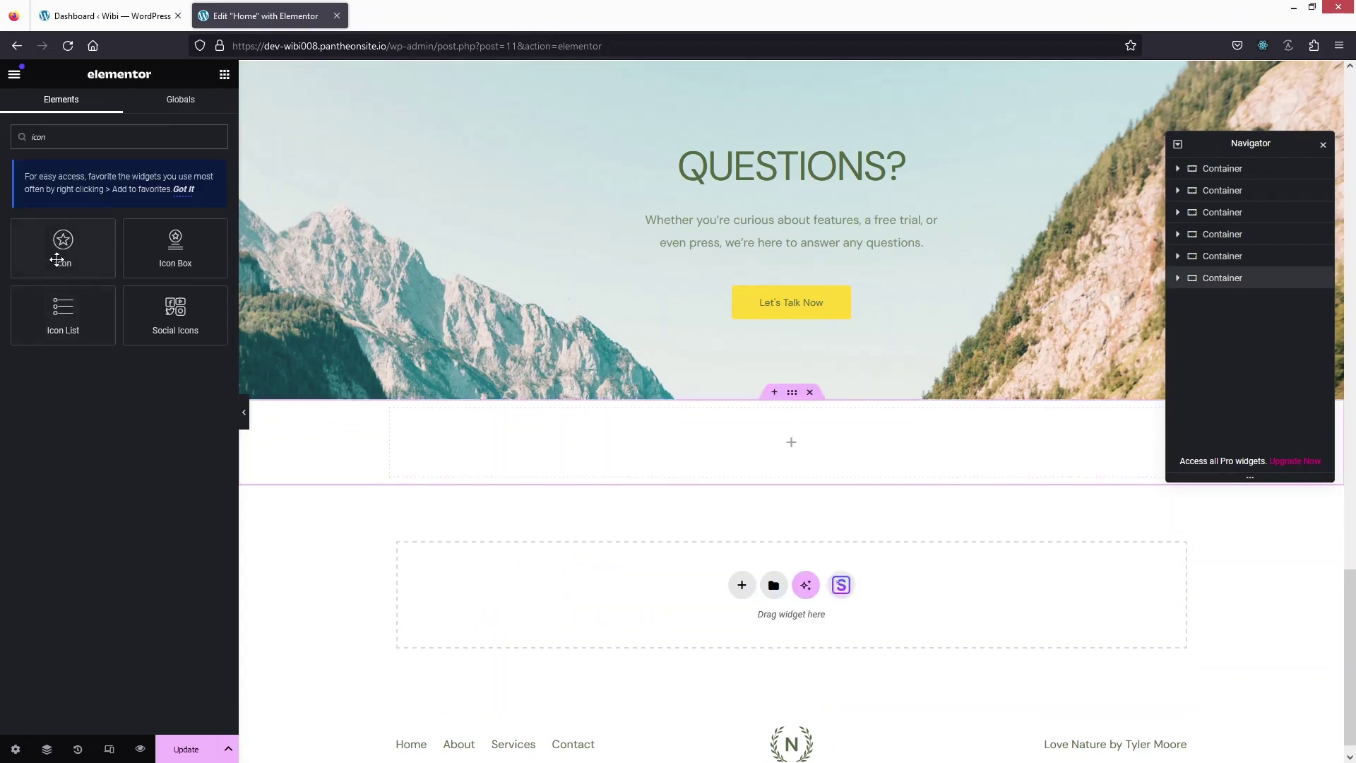
# Step: Drop an Icon widget into the new container and replace its star with the circled up-arrow
pyautogui.moveTo(53, 245); pyautogui.dragTo(749, 438)
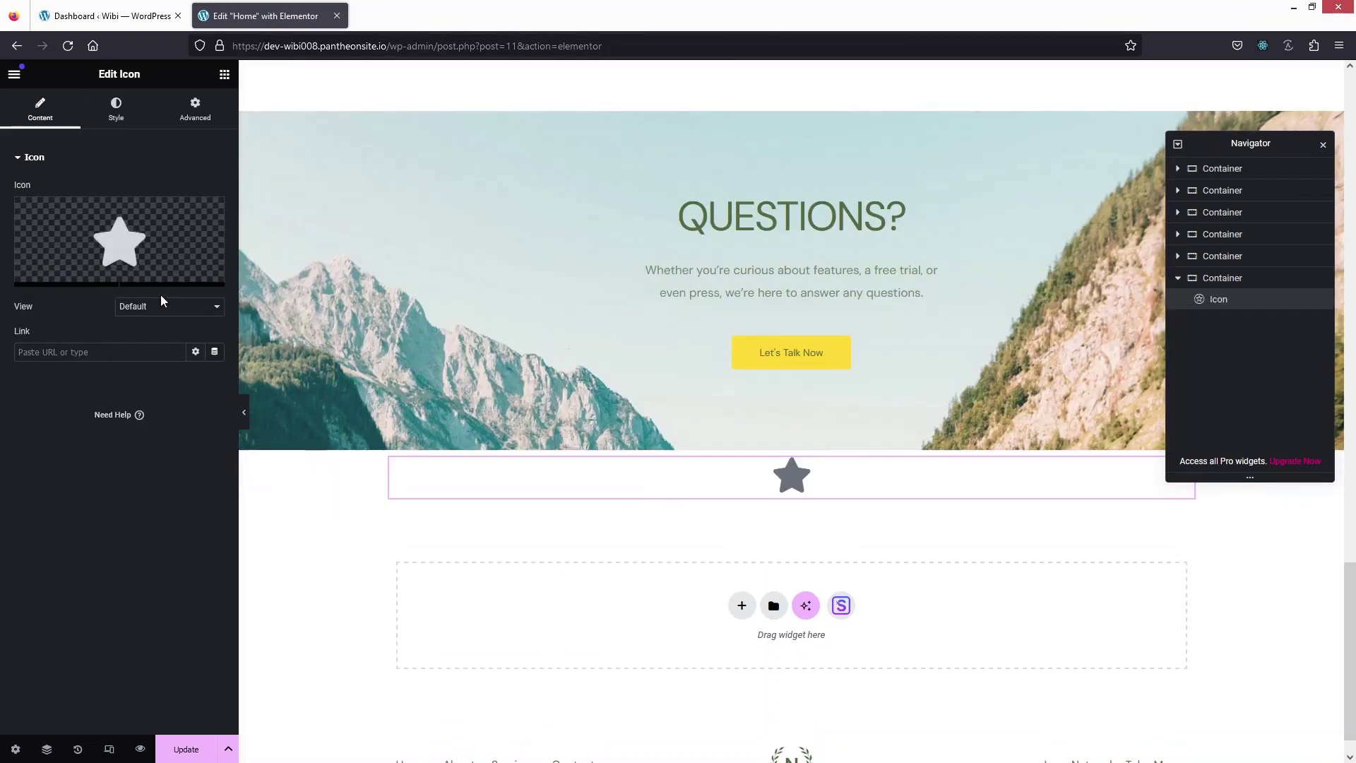
pyautogui.click(131, 237)
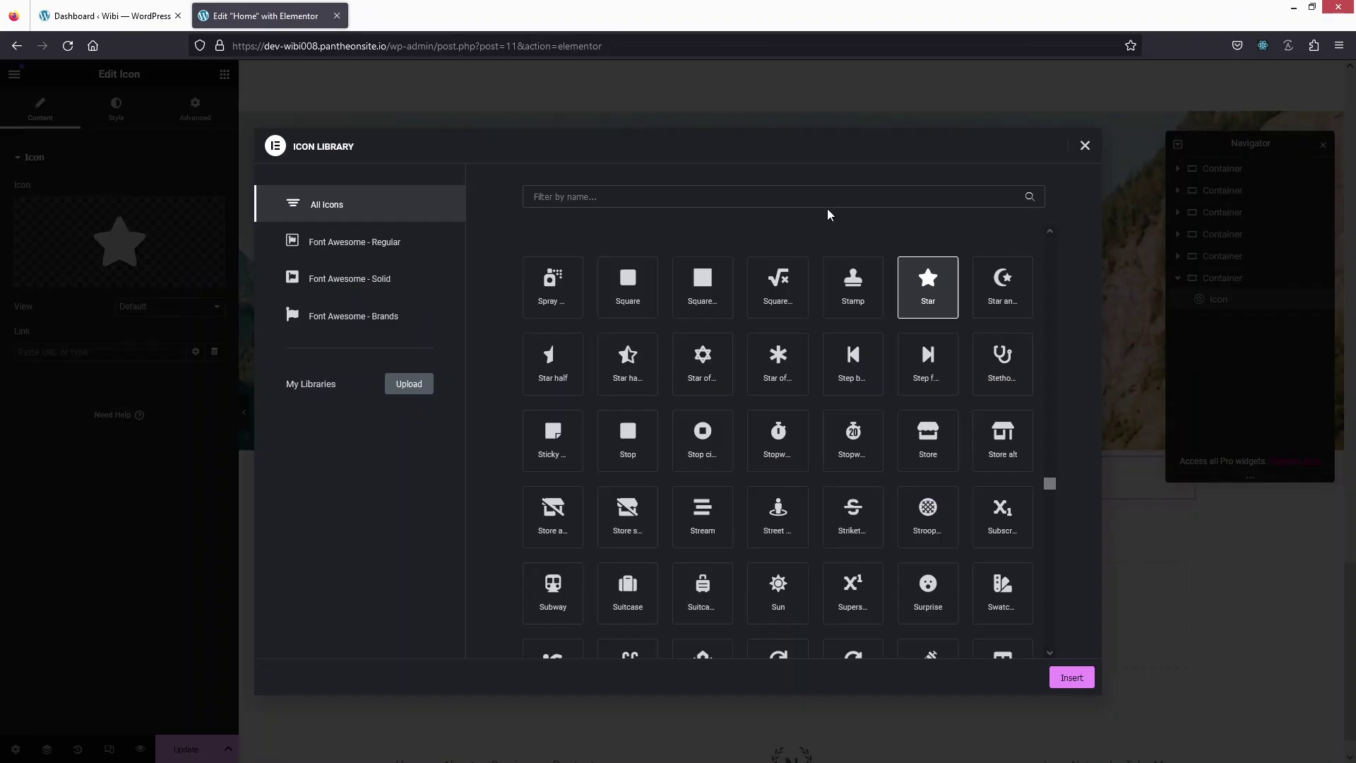
pyautogui.click(696, 196)
pyautogui.write('arrow')
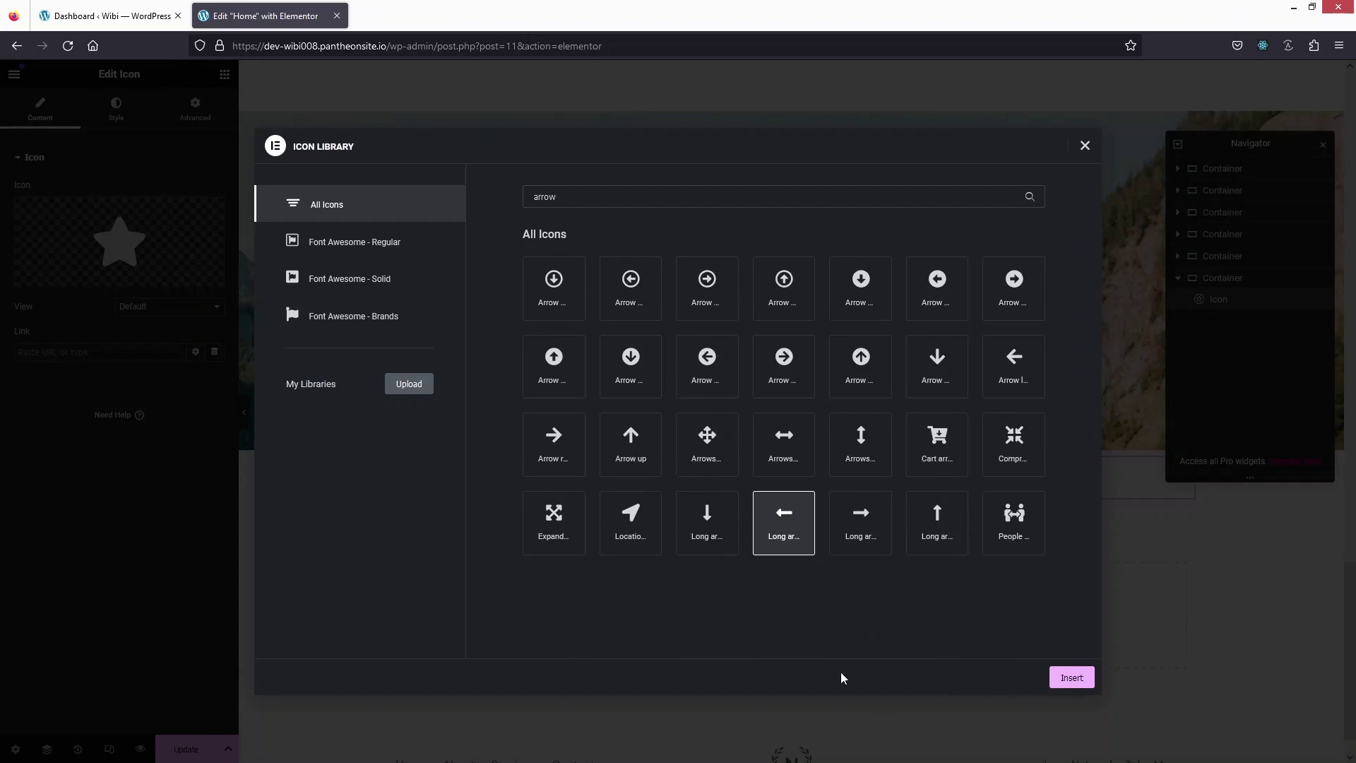
pyautogui.click(562, 366)
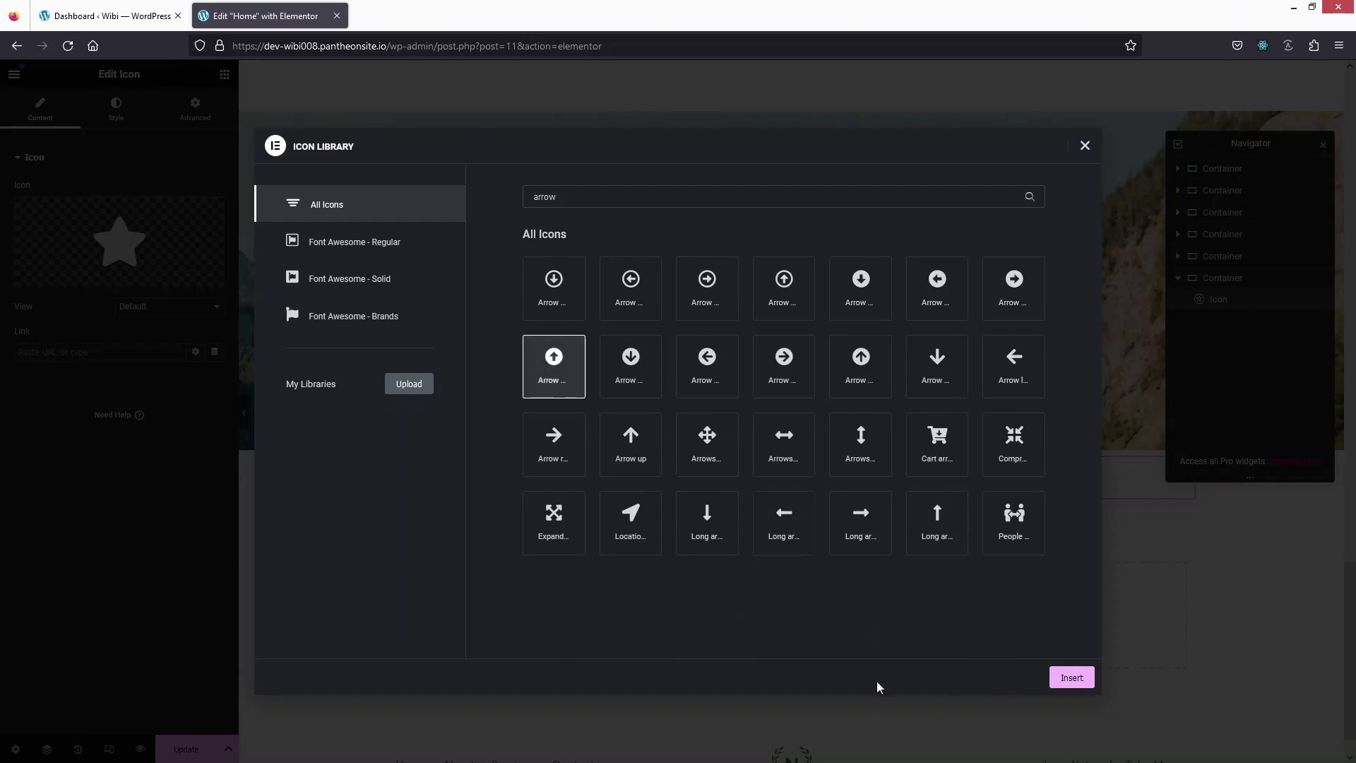
pyautogui.click(1067, 682)
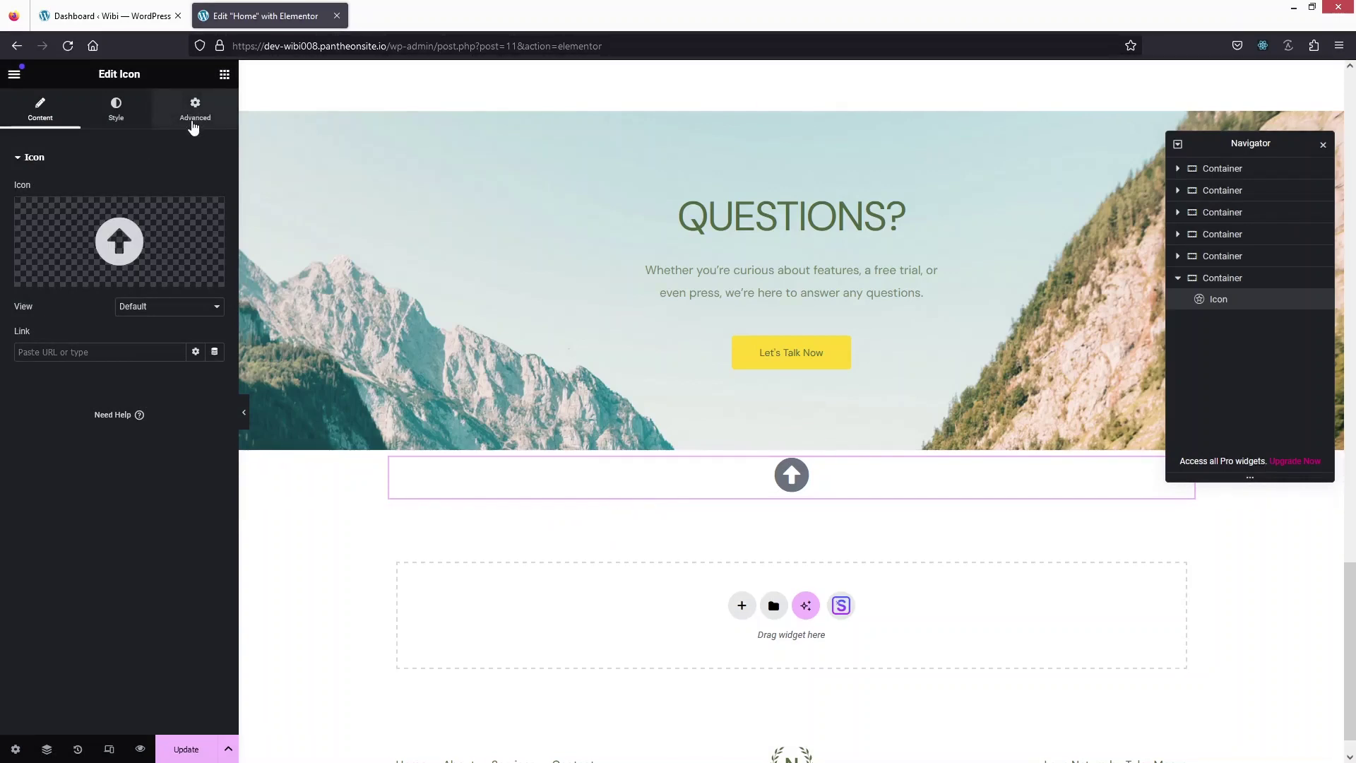
# Step: Set the icon widget's Advanced layout Position to Fixed
pyautogui.click(193, 126)
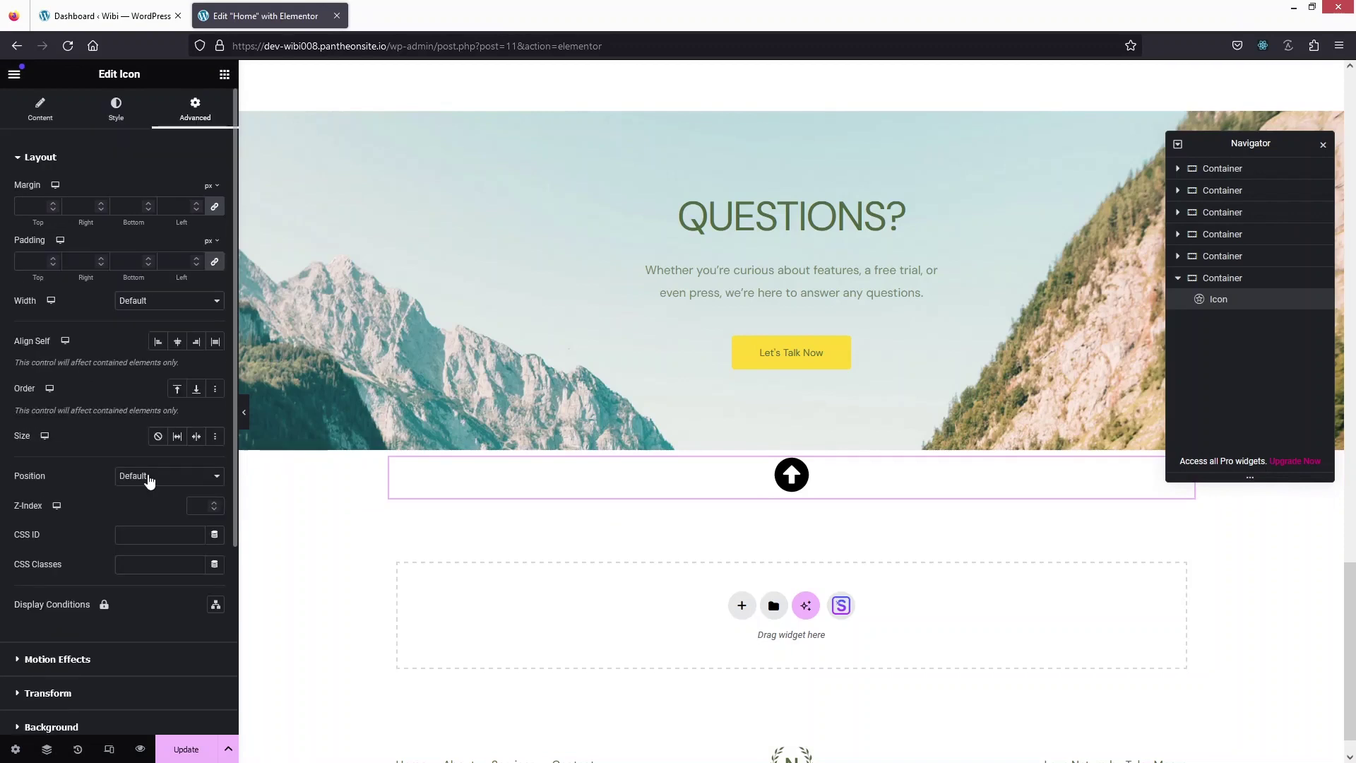
pyautogui.click(150, 480)
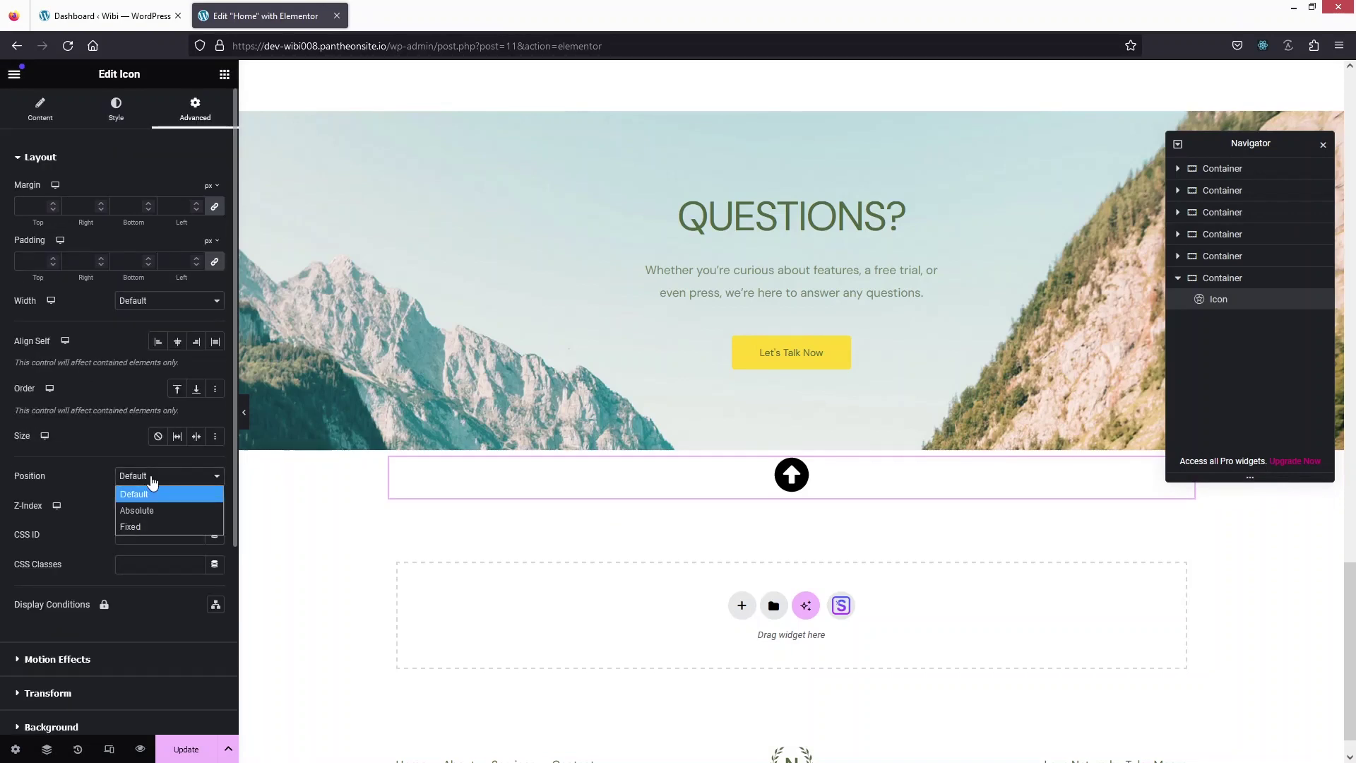
pyautogui.click(141, 524)
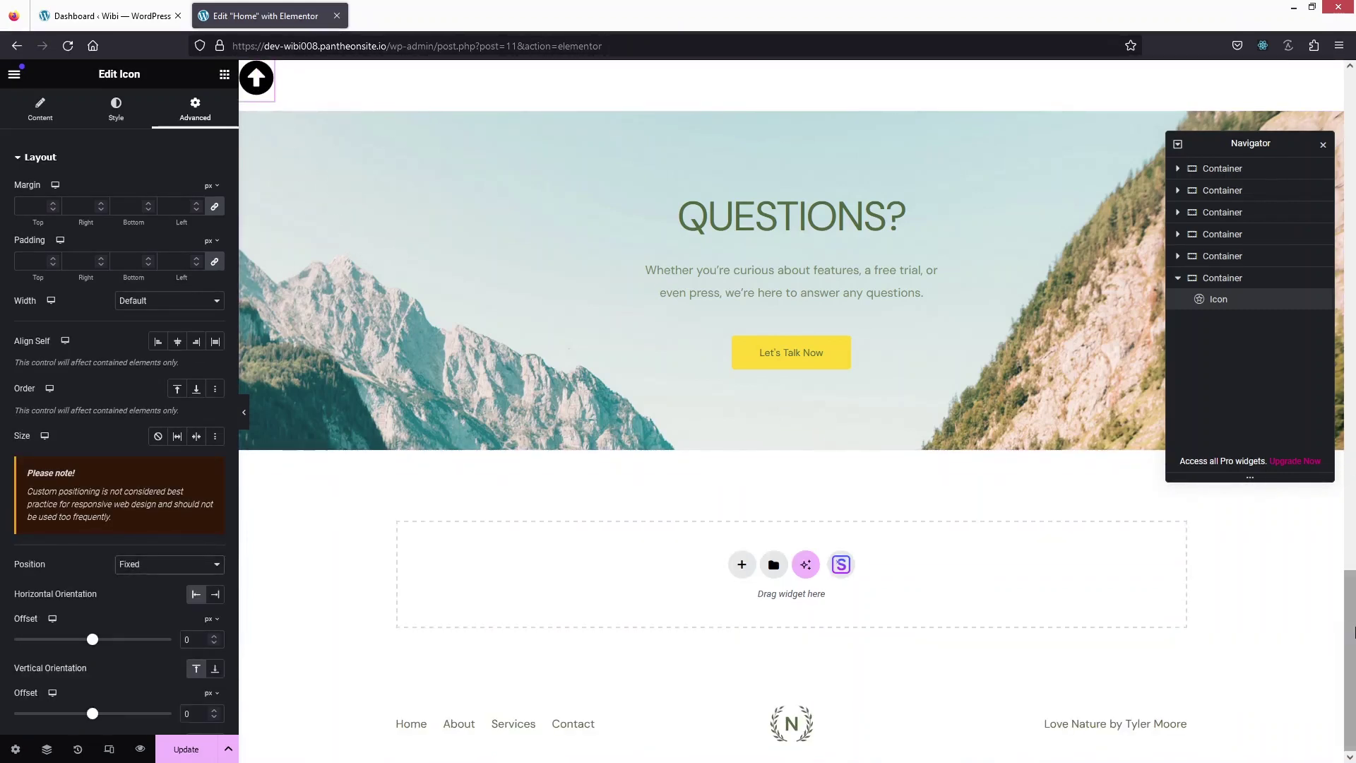
pyautogui.moveTo(1348, 661)
pyautogui.mouseDown()
pyautogui.moveTo(1351, 279)
pyautogui.moveTo(1349, 669)
pyautogui.mouseUp()
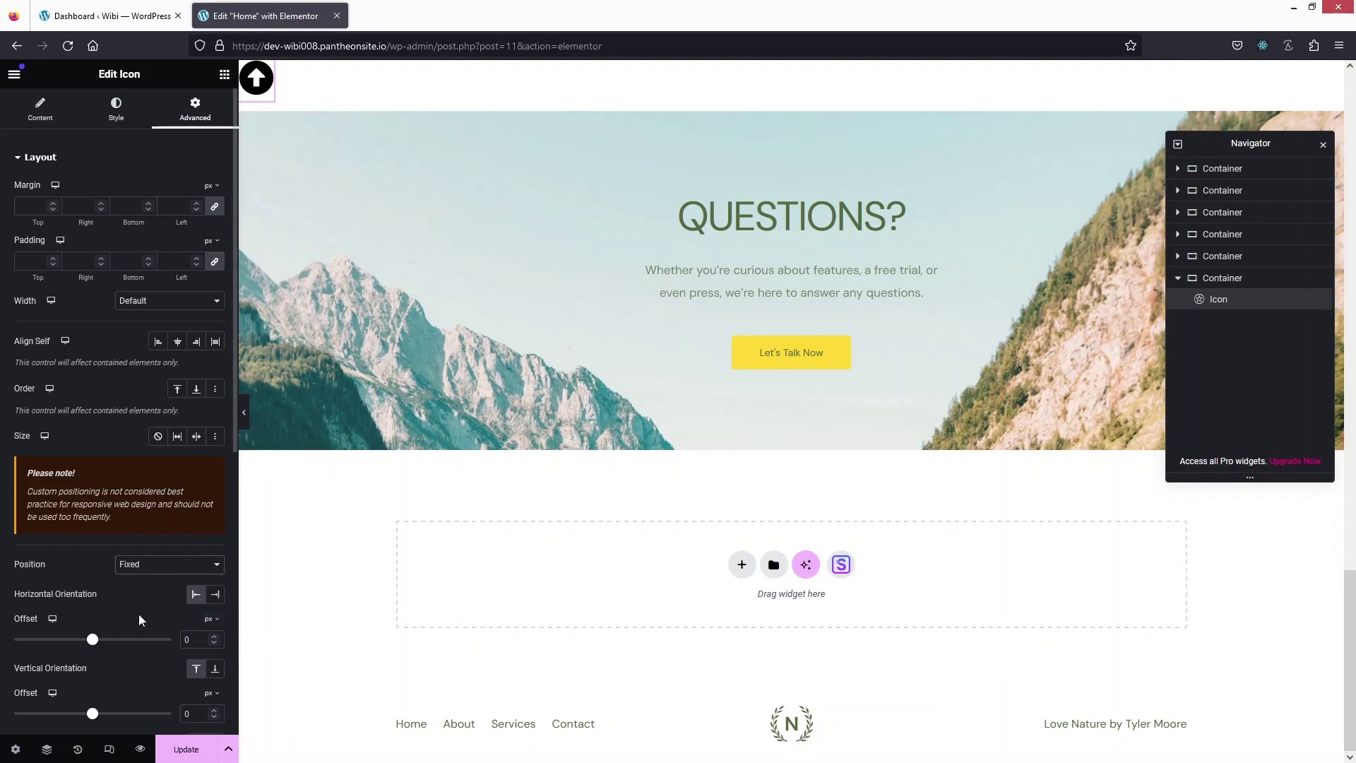
# Step: Set the fixed icon's horizontal orientation to Right and vertical orientation to Bottom
pyautogui.scroll(-2, 134, 564)
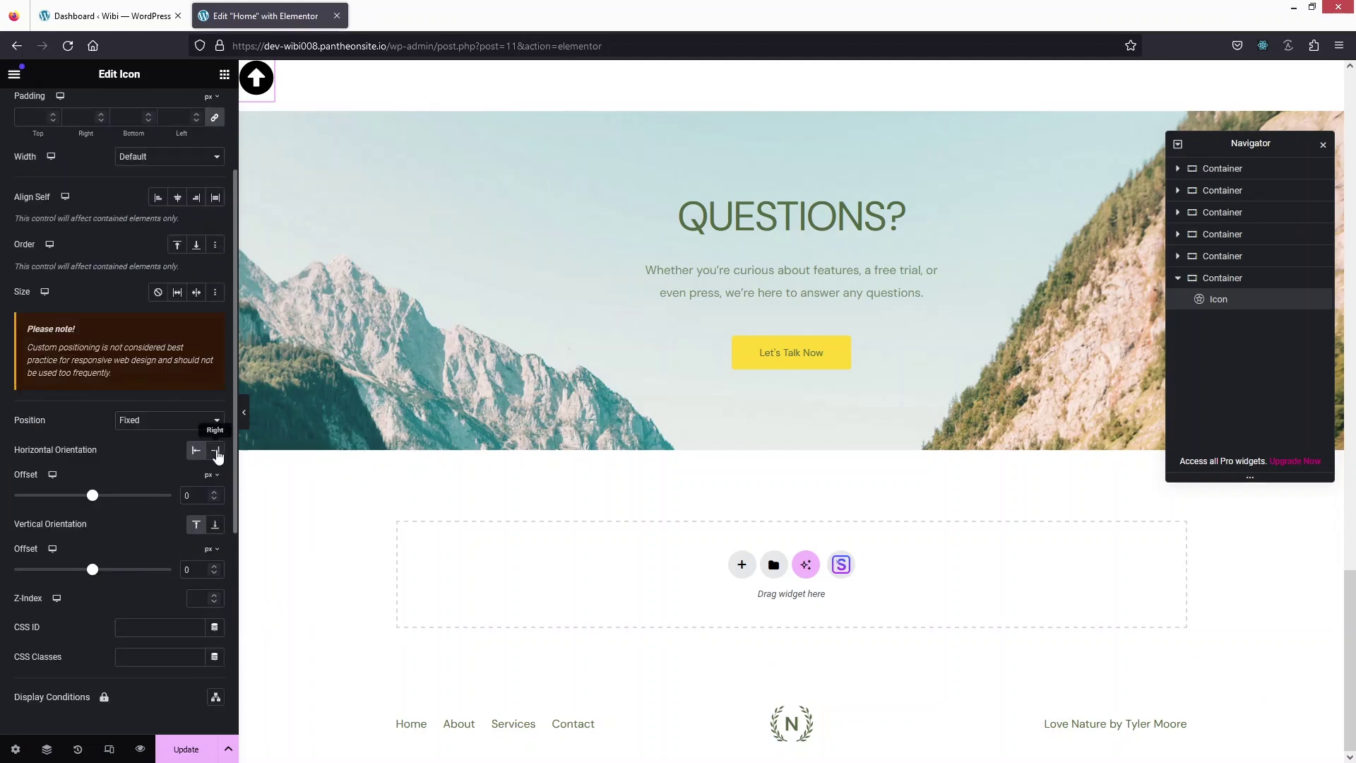
pyautogui.click(218, 454)
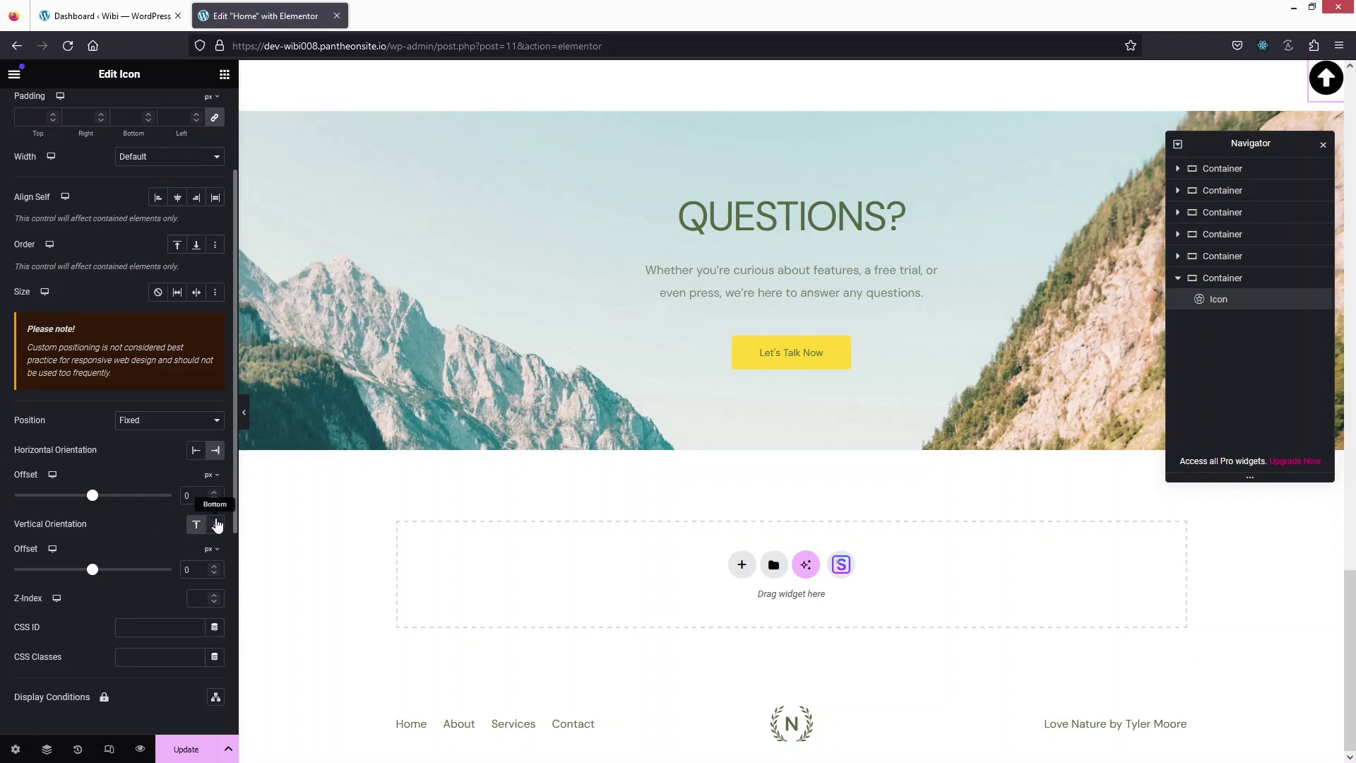
pyautogui.click(216, 525)
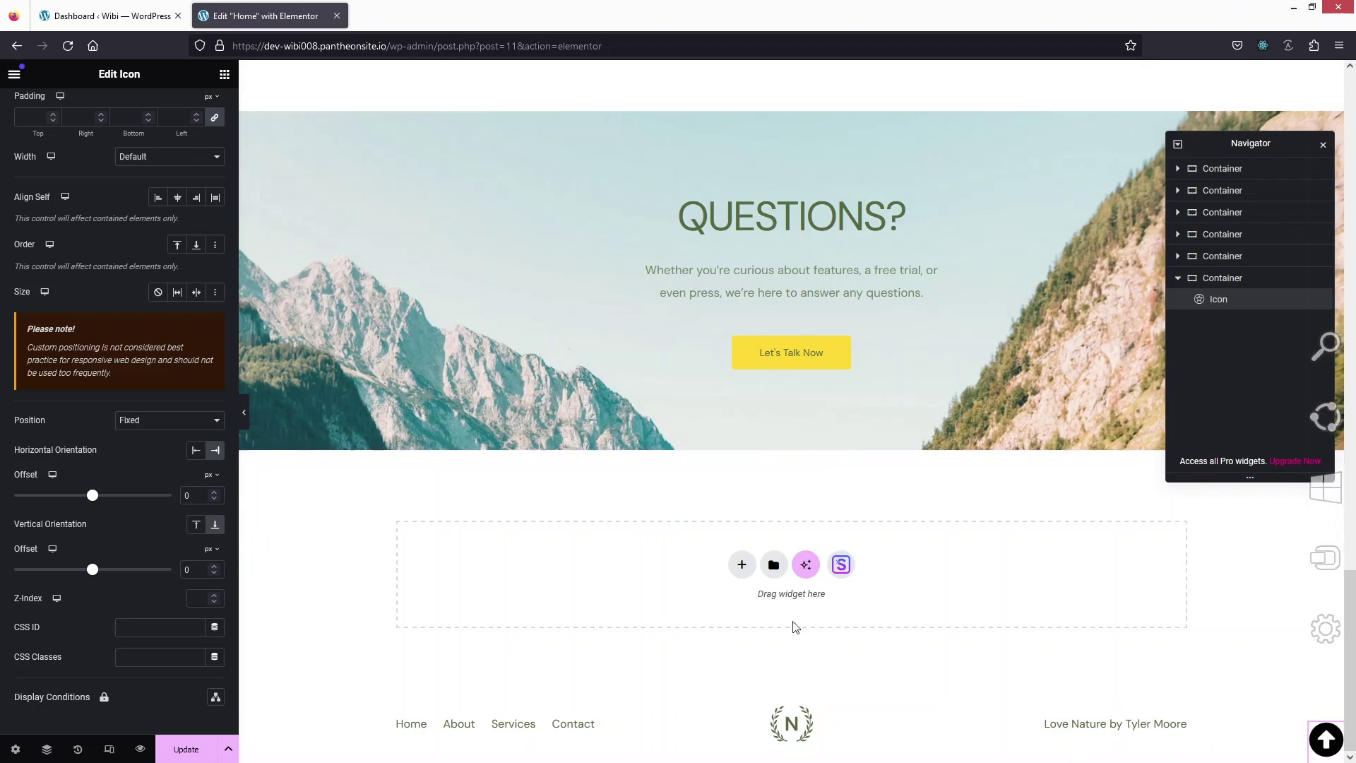
pyautogui.scroll(-1, 183, 523)
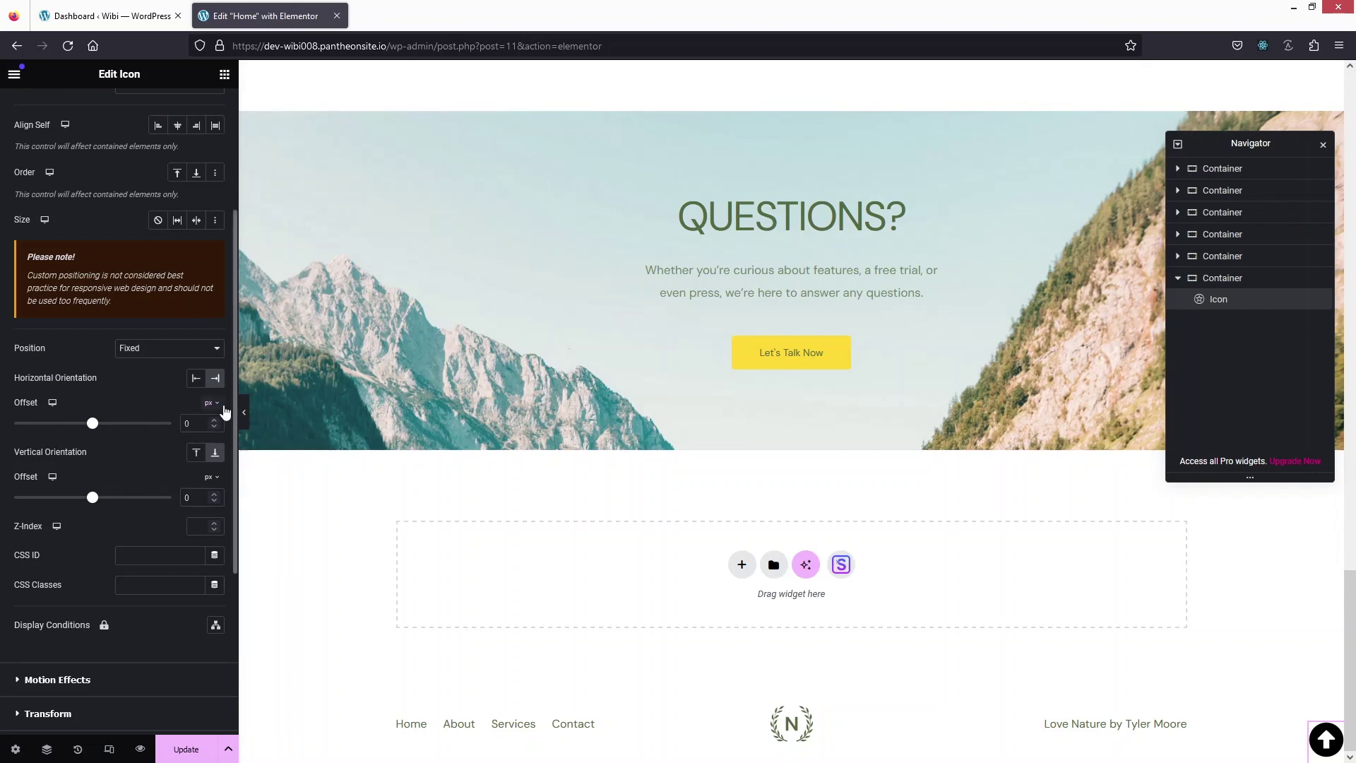
# Step: Switch the horizontal offset unit to vw and the vertical offset unit to vh
pyautogui.click(217, 410)
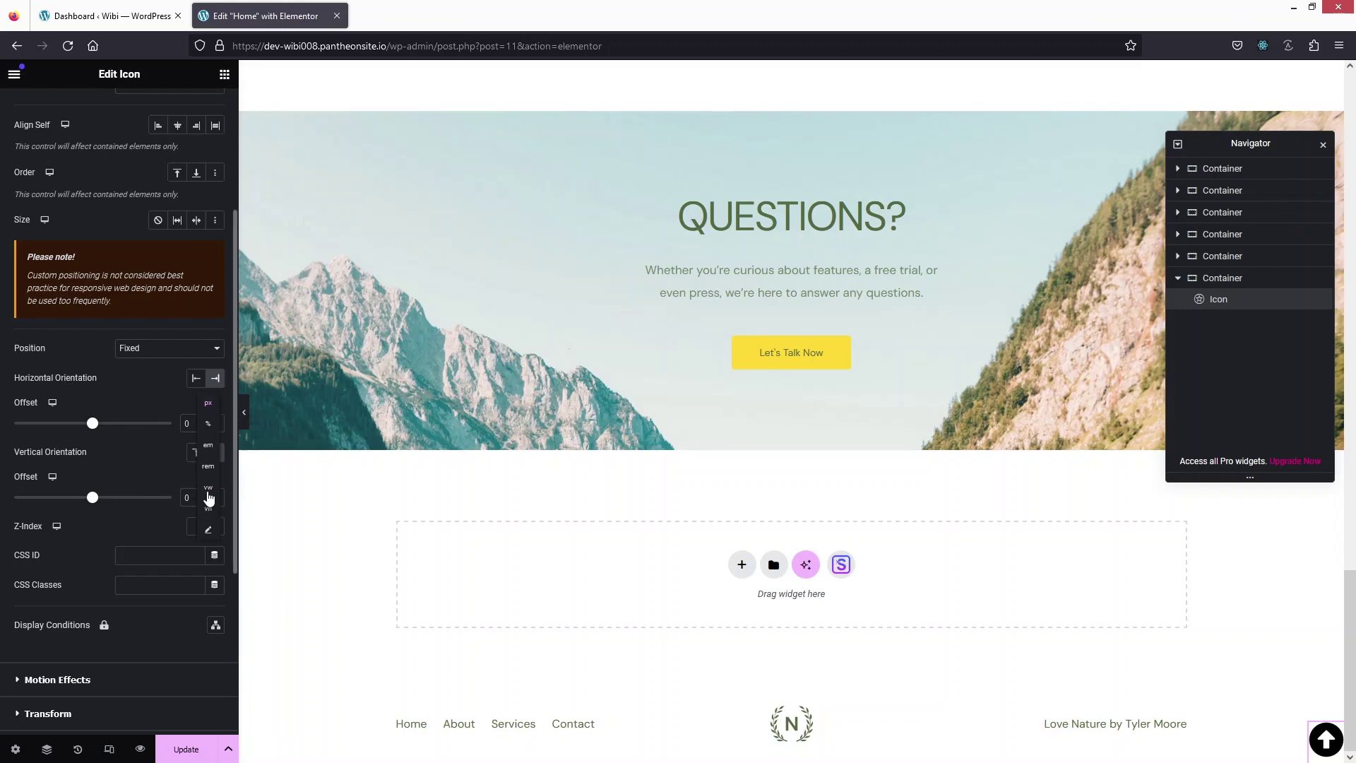
pyautogui.click(208, 489)
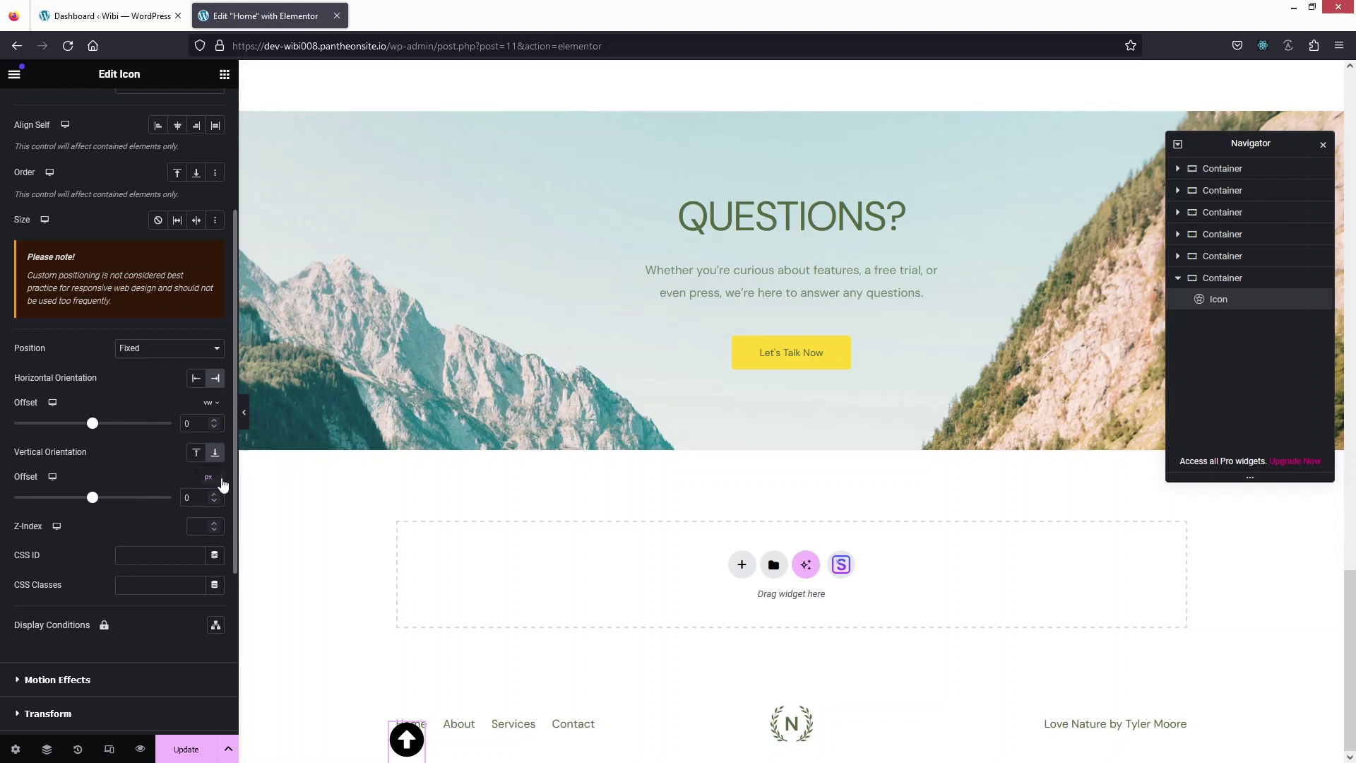
pyautogui.click(212, 479)
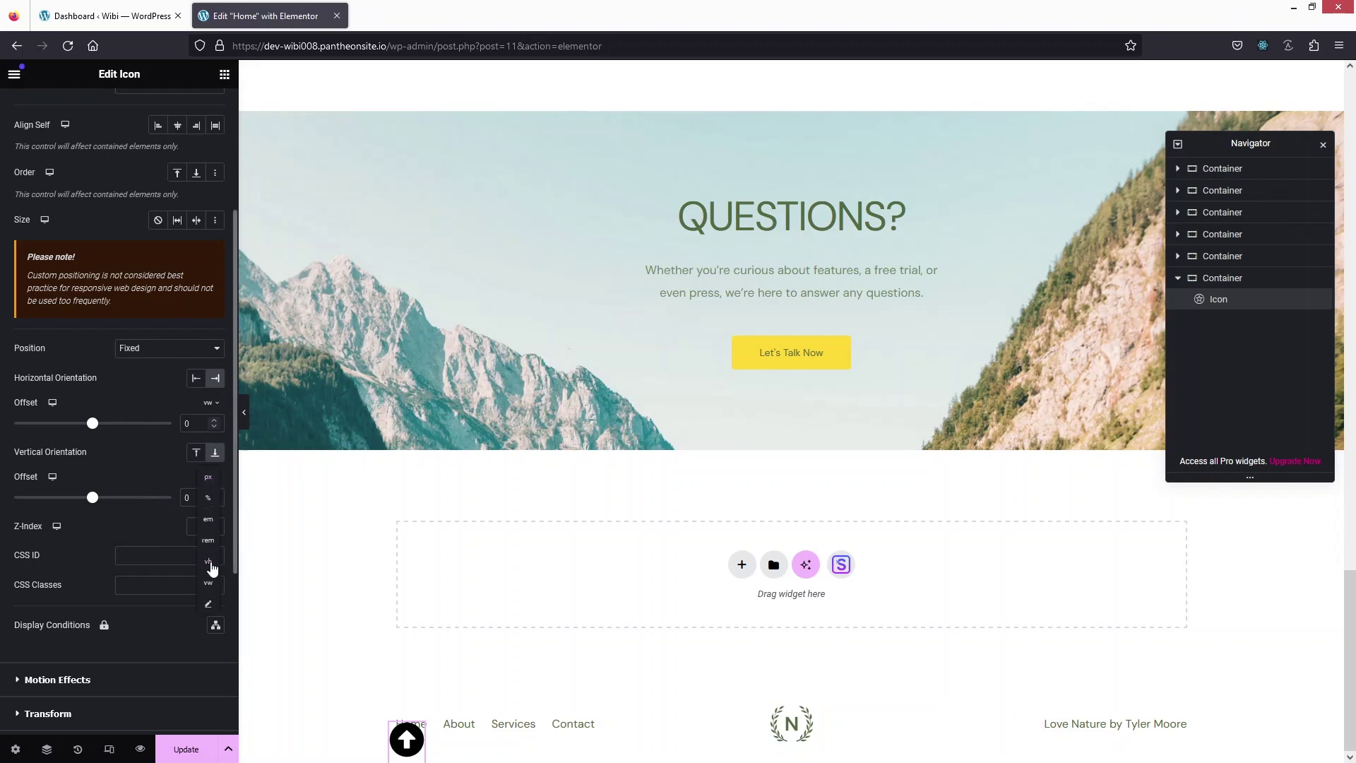
pyautogui.click(209, 562)
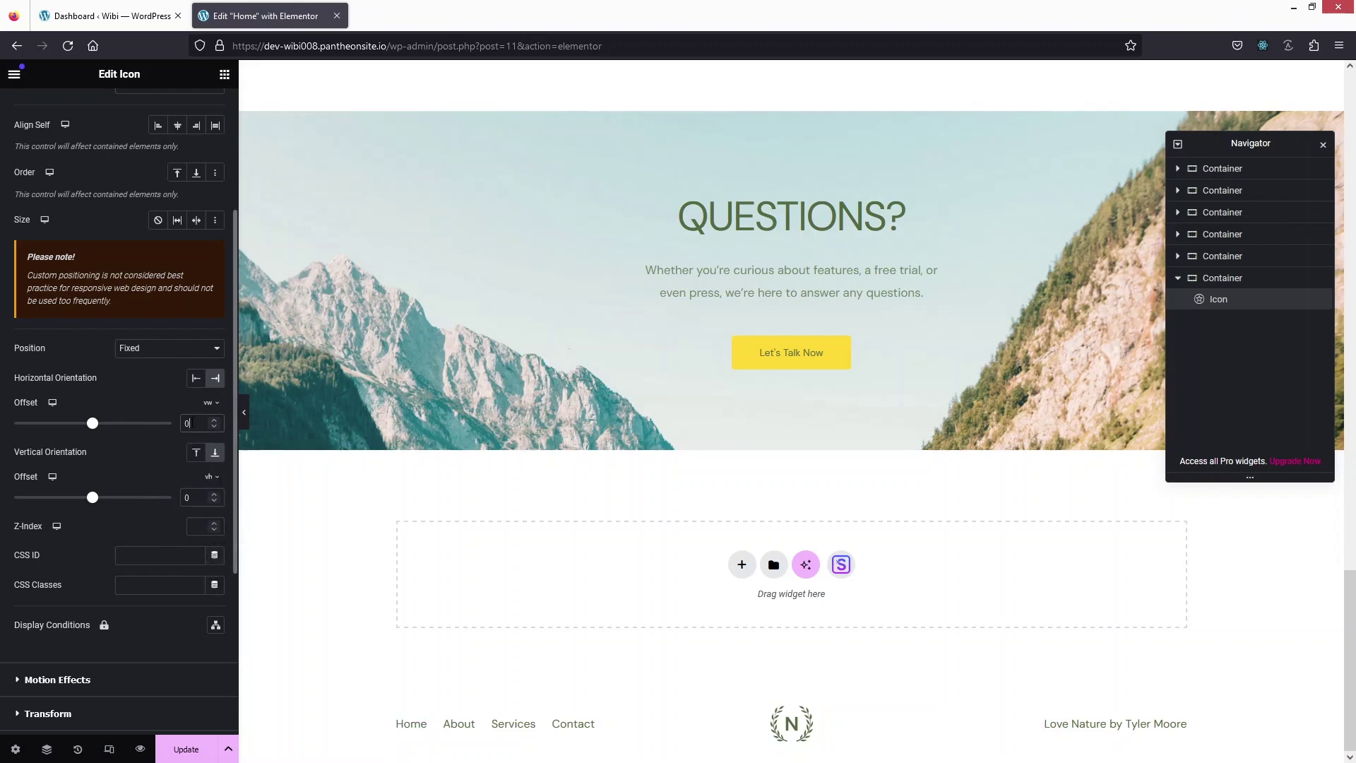
# Step: Set the horizontal offset to 3 vw and the vertical offset to 6 vh
pyautogui.press('Up')
pyautogui.press('Up')
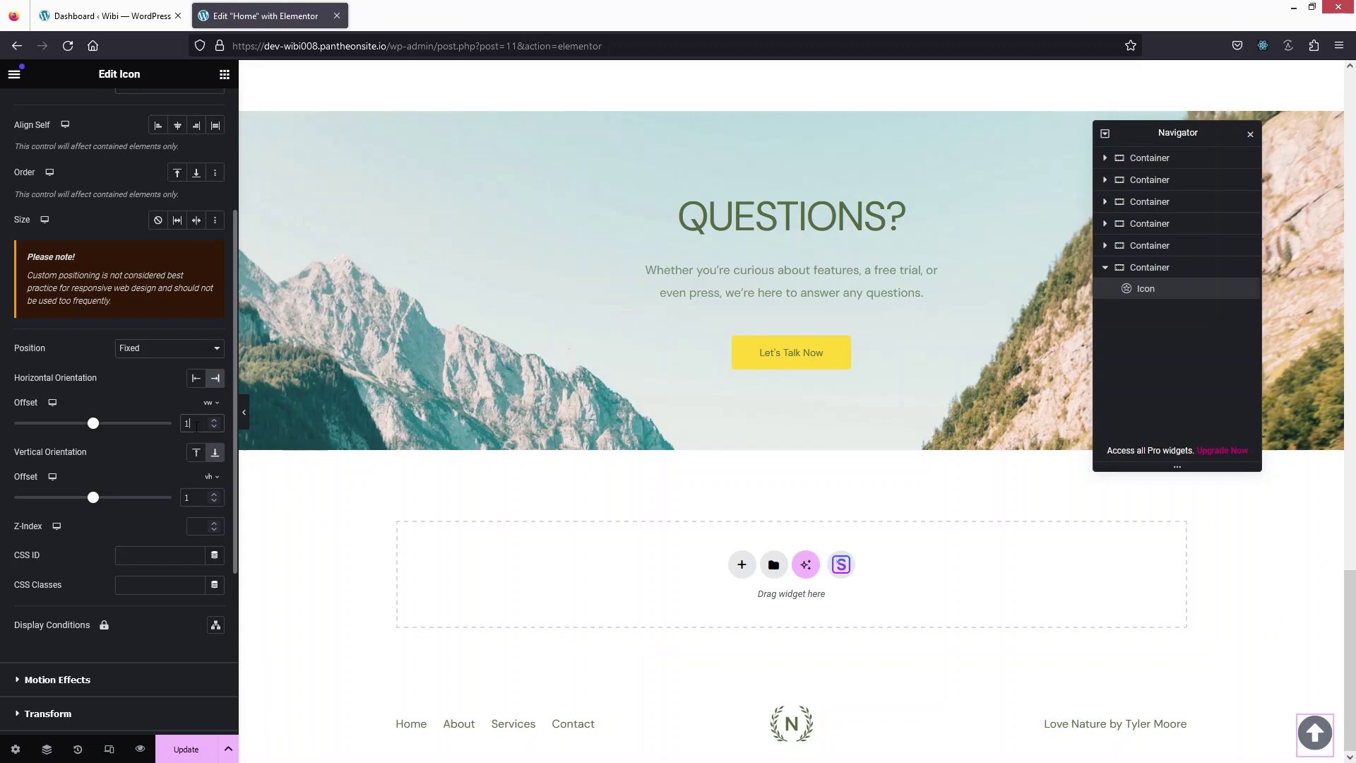
pyautogui.press('Up')
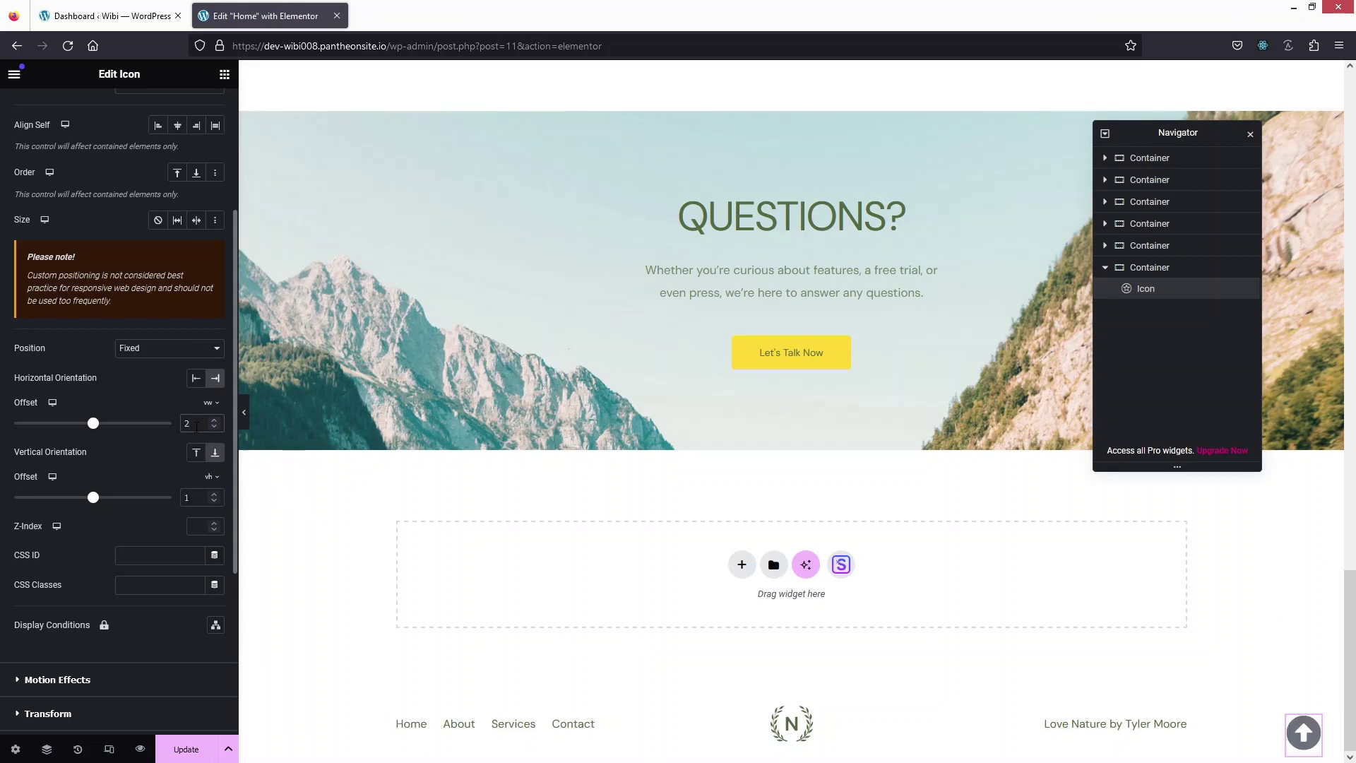
pyautogui.click(195, 494)
pyautogui.press('Up')
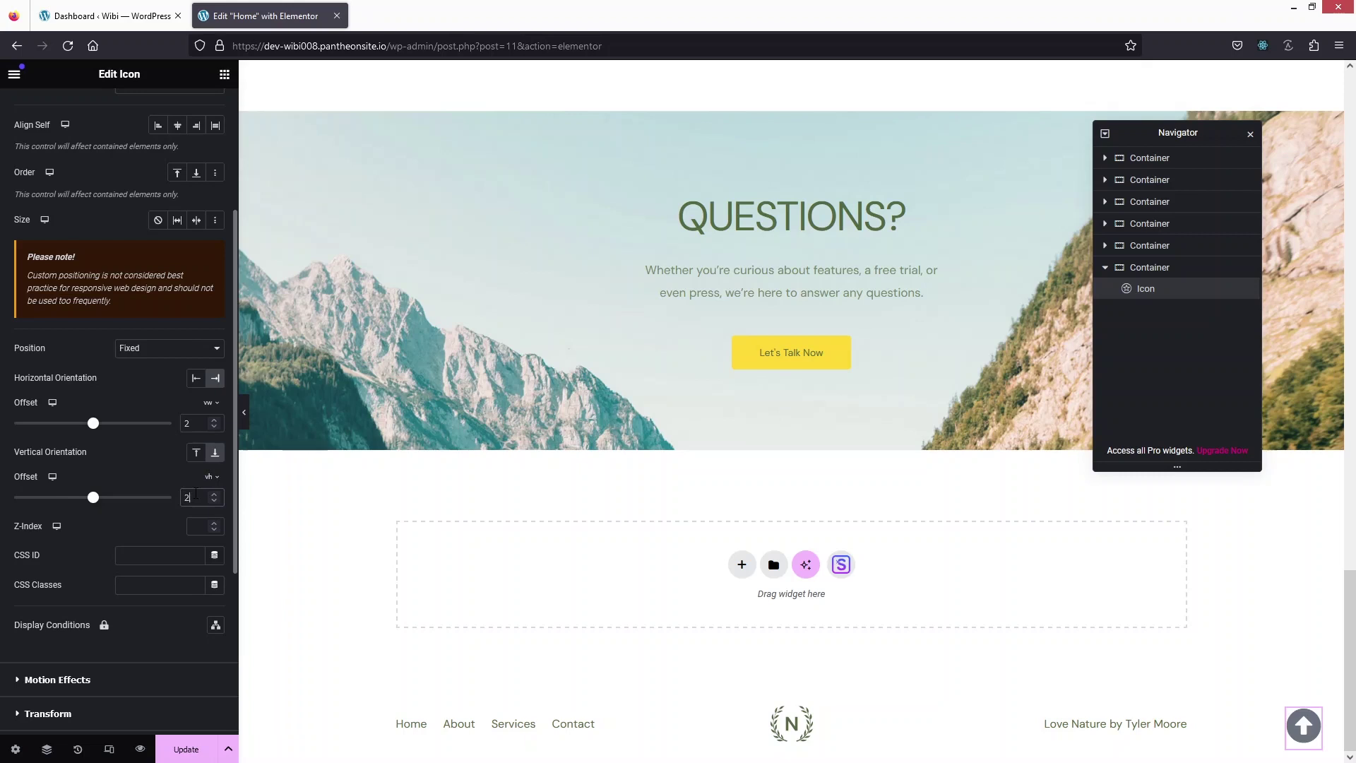
pyautogui.press('Up')
pyautogui.press('Up')
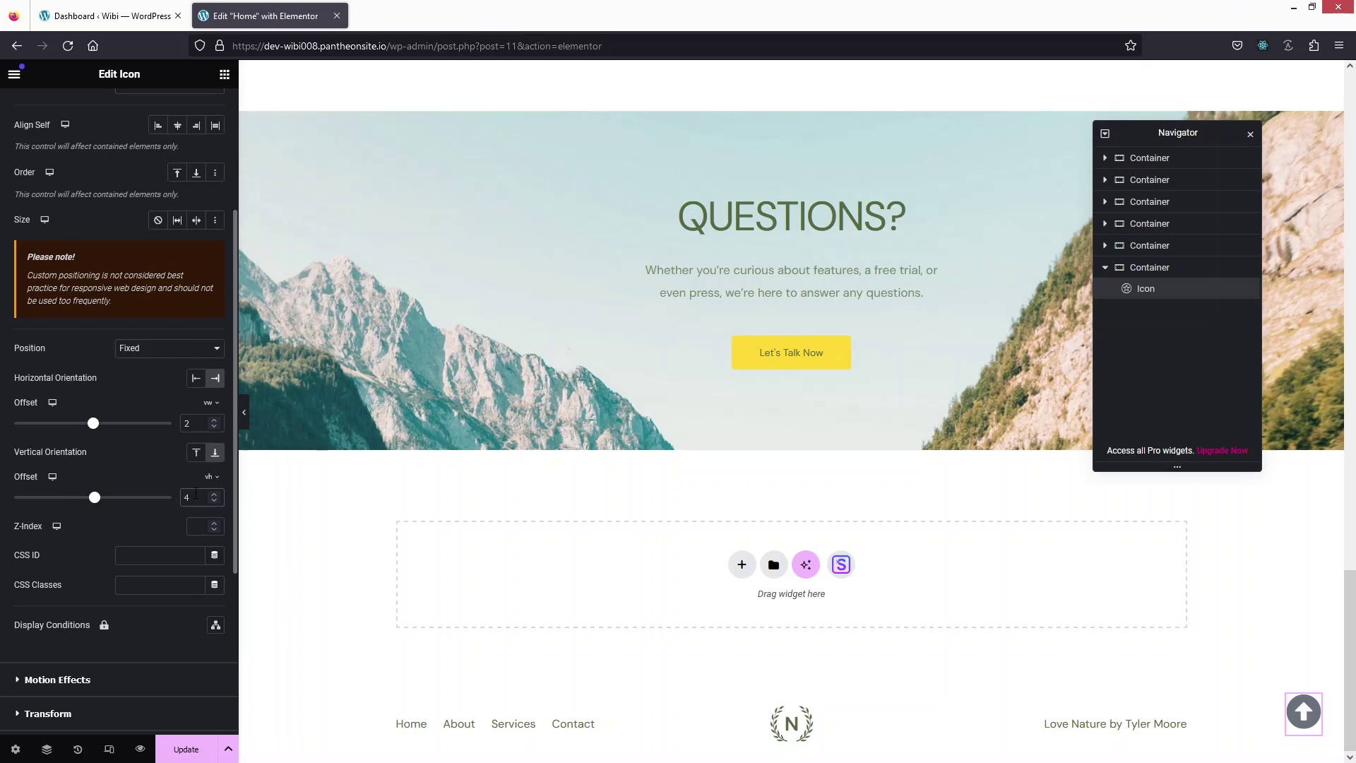
pyautogui.press('Up')
pyautogui.press('Up')
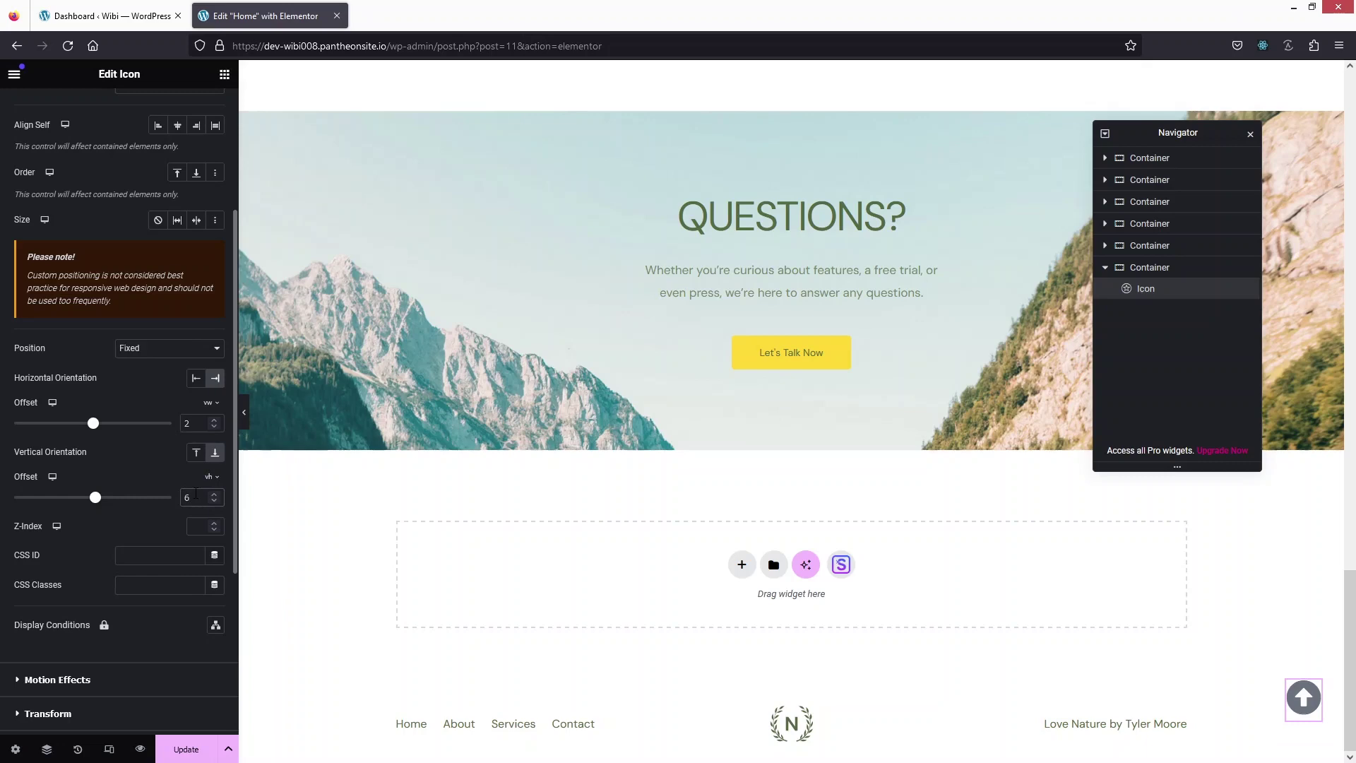
pyautogui.press('Up')
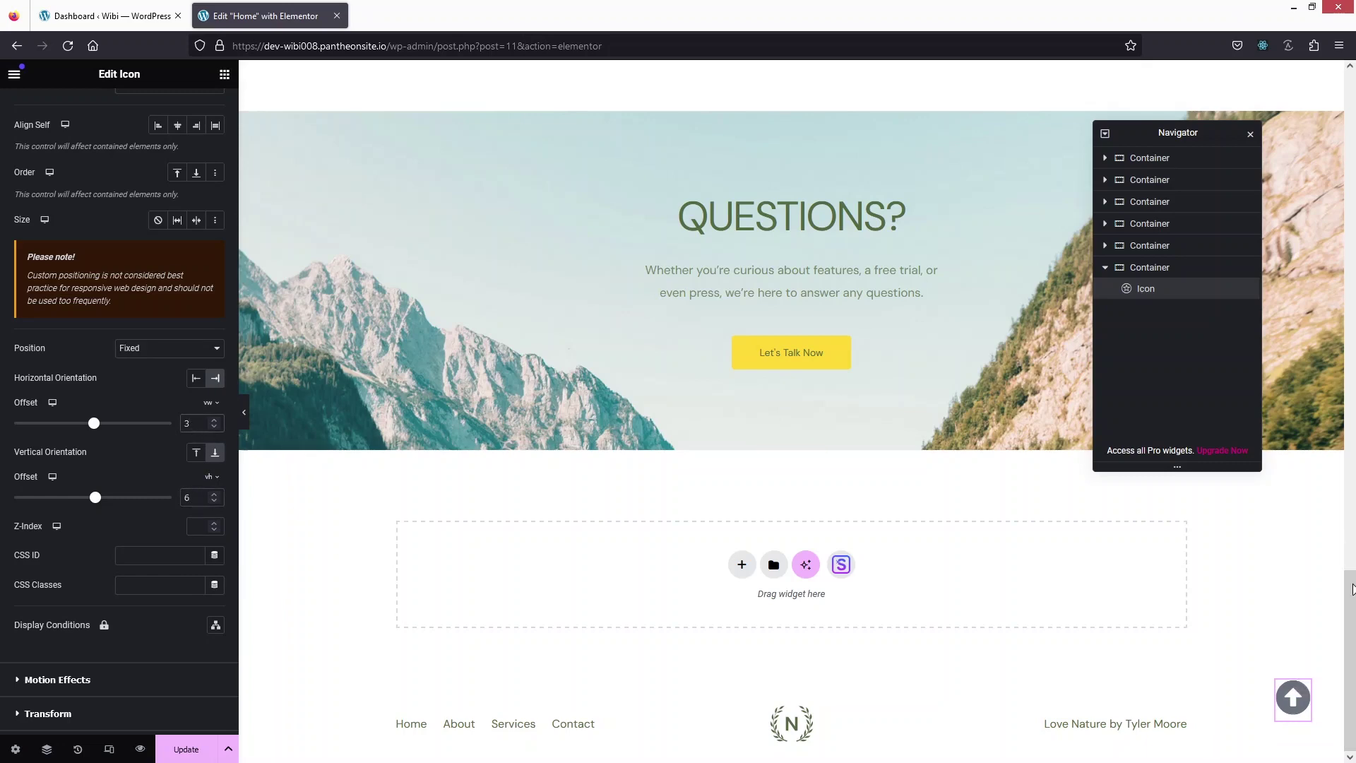
pyautogui.moveTo(1351, 627); pyautogui.dragTo(1352, 106)
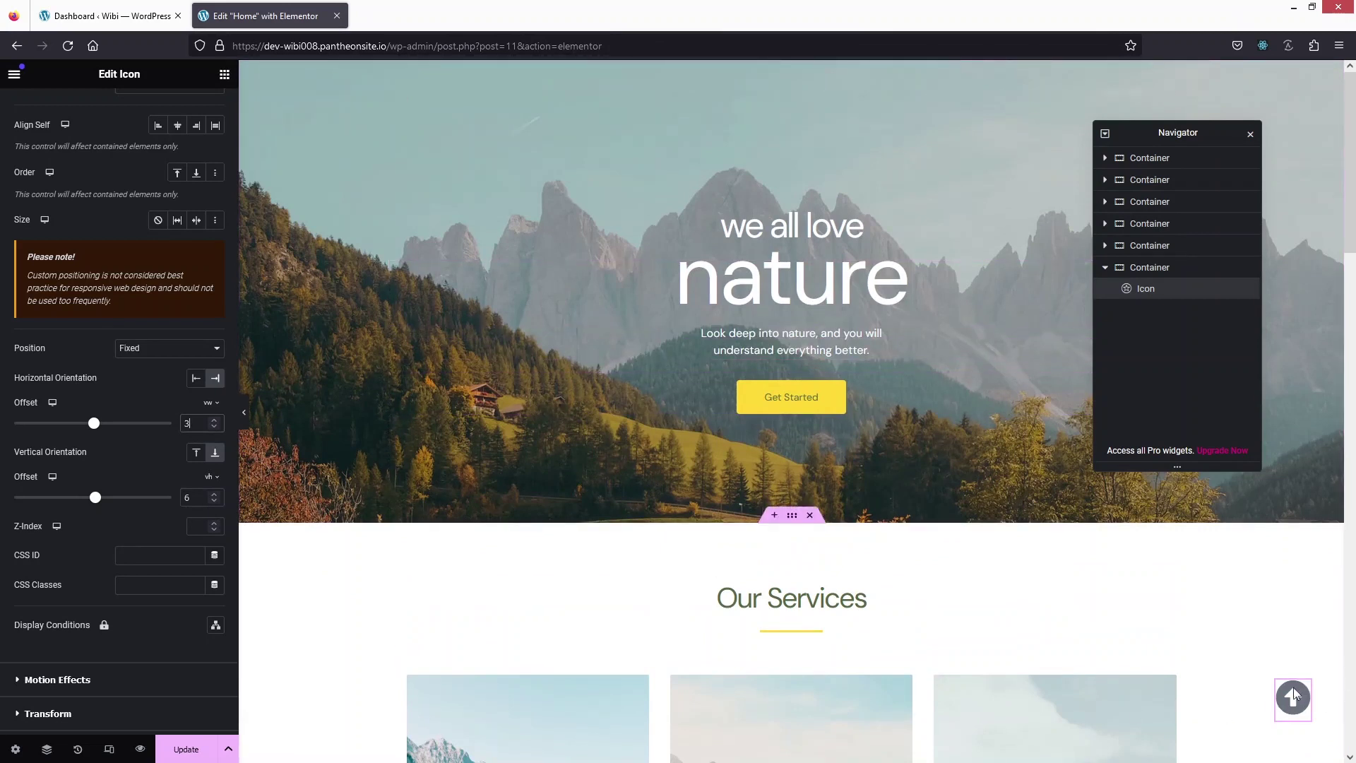
pyautogui.scroll(5, 120, 283)
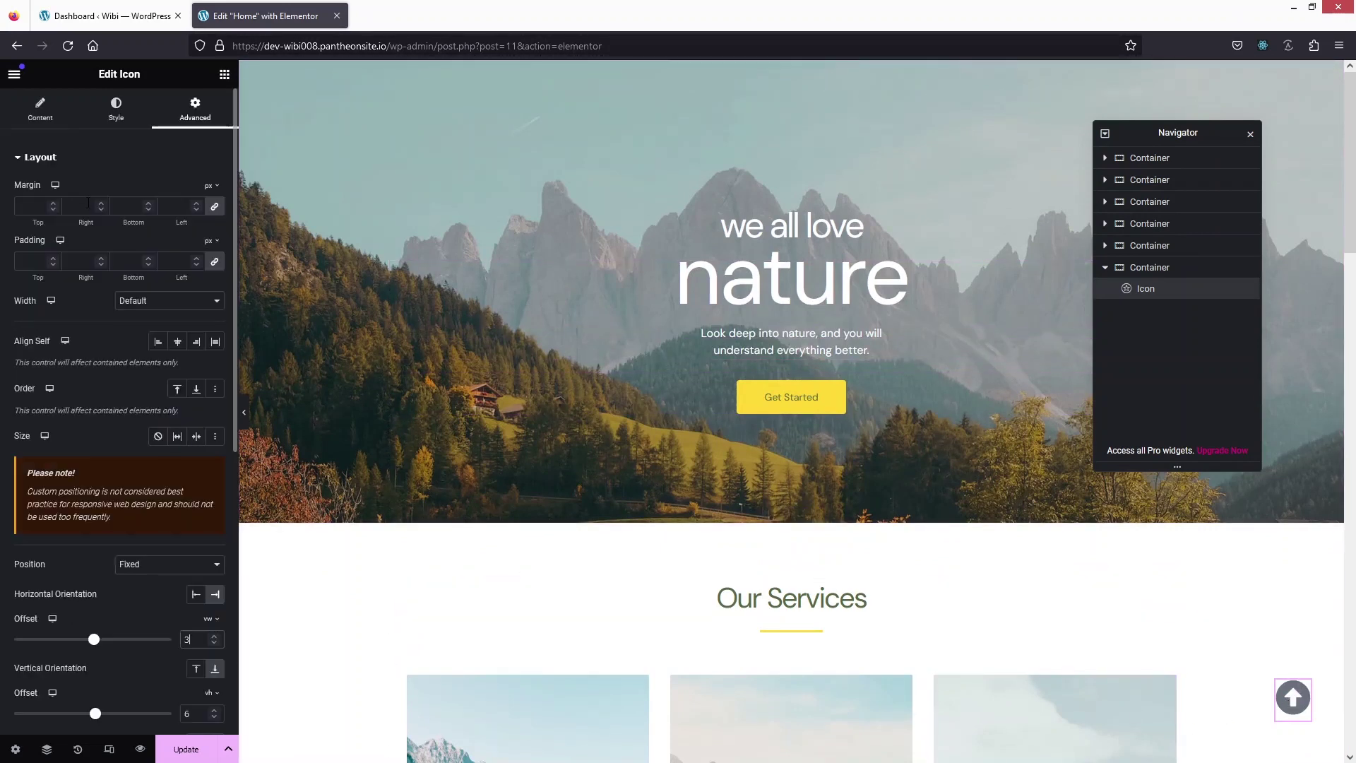
# Step: Set the icon's Primary Color to orange-yellow #FFAA00 on the Style tab
pyautogui.click(113, 110)
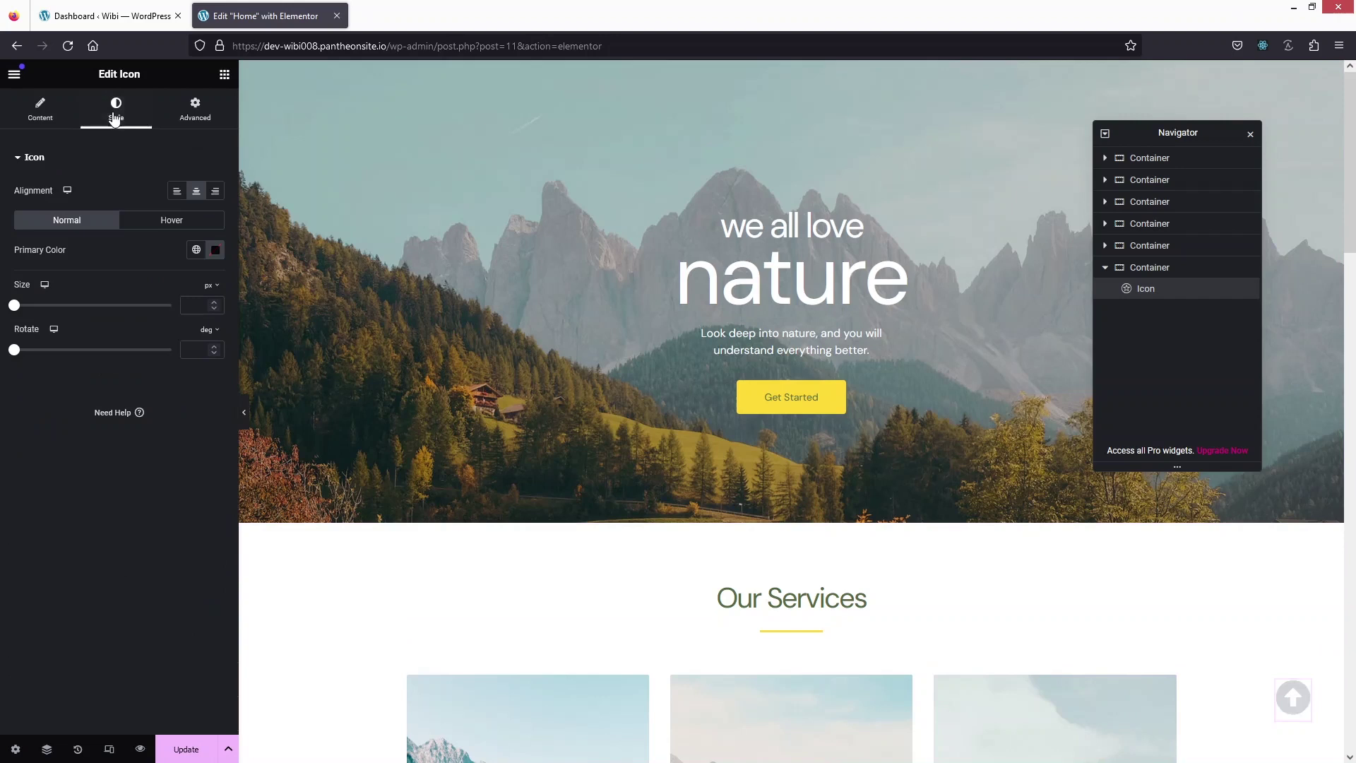
pyautogui.click(214, 252)
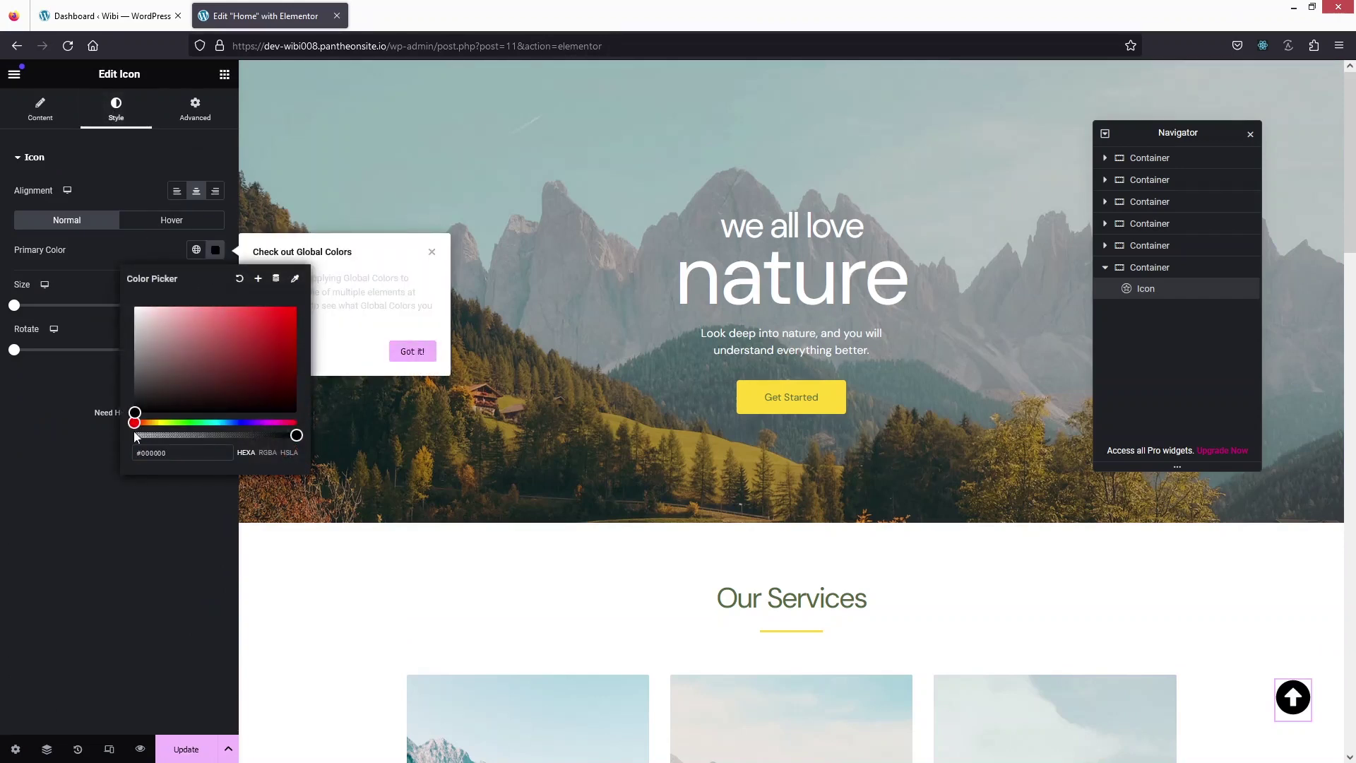
pyautogui.moveTo(135, 423); pyautogui.dragTo(152, 422)
pyautogui.moveTo(295, 357); pyautogui.dragTo(313, 300)
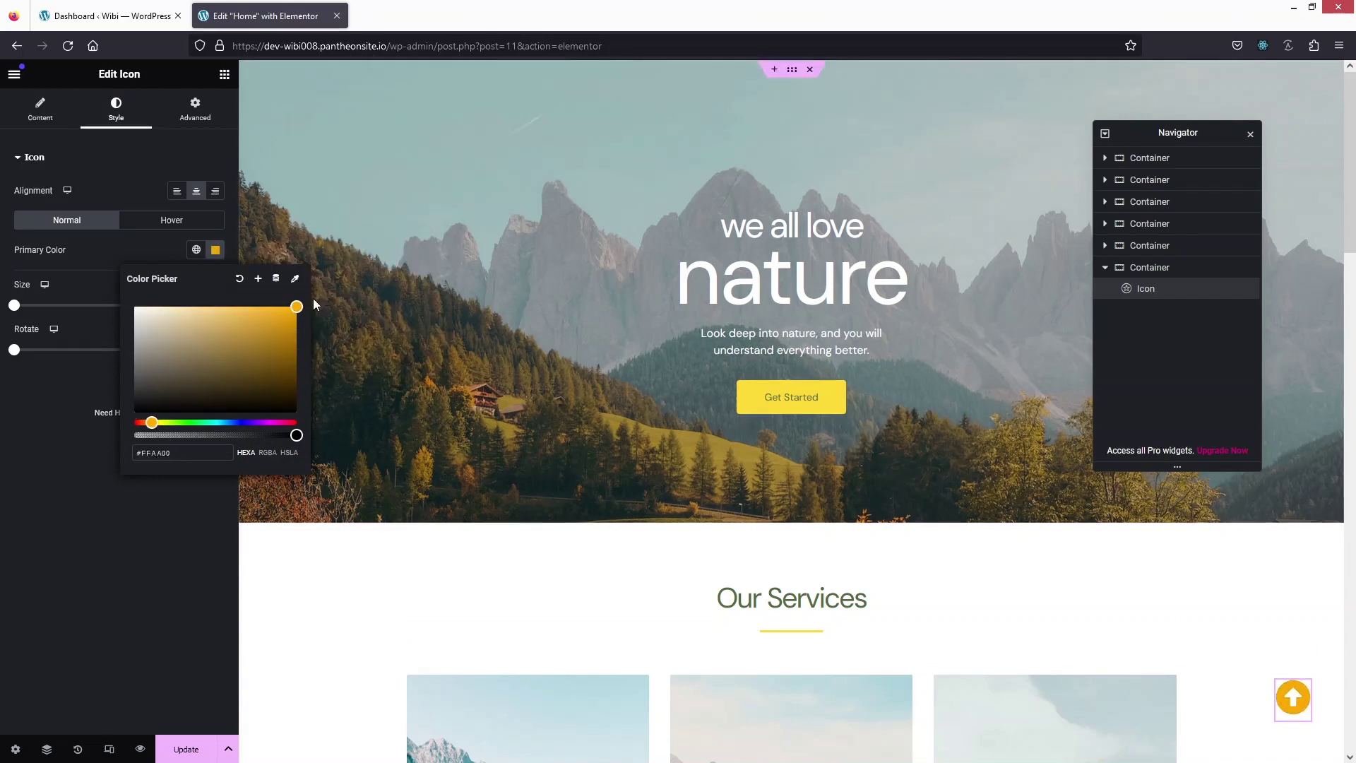
pyautogui.click(145, 539)
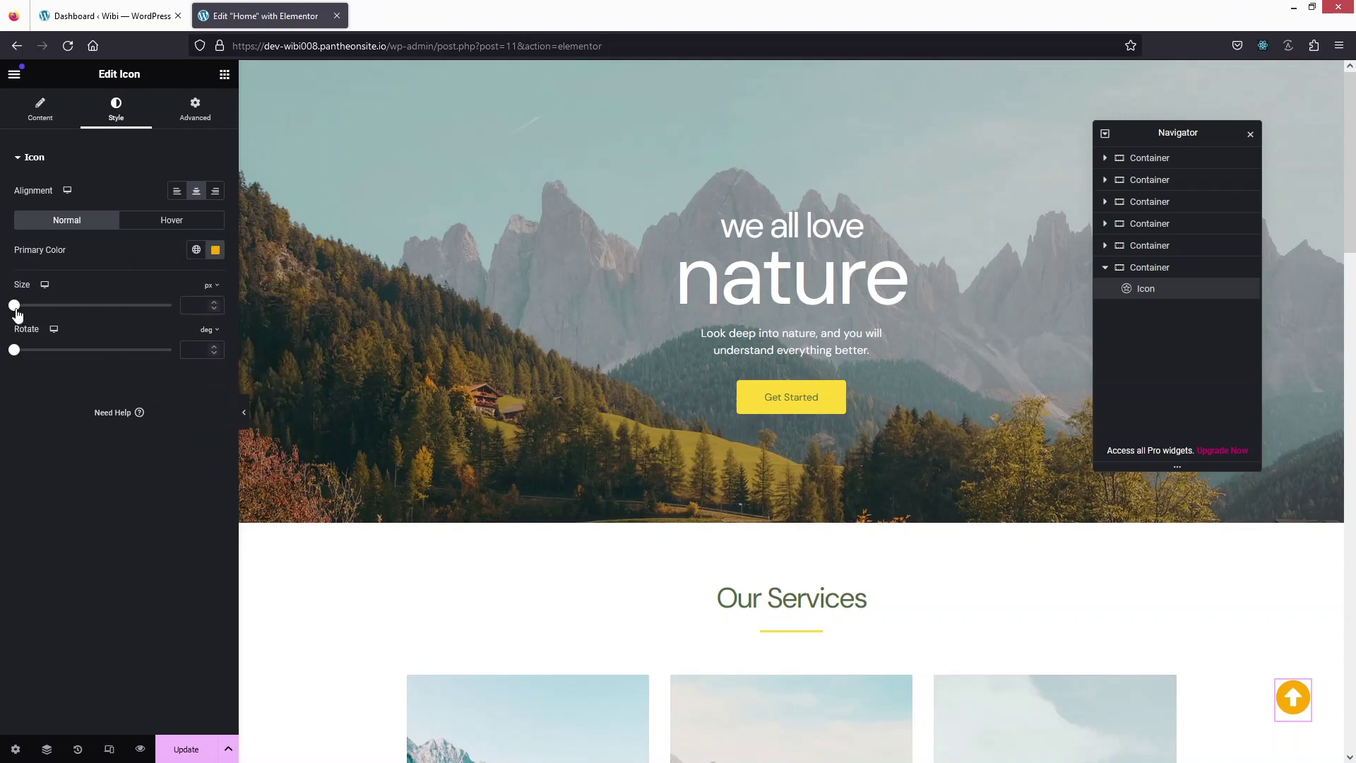
# Step: Set the desktop icon size to 45 px
pyautogui.moveTo(16, 311)
pyautogui.mouseDown()
pyautogui.moveTo(43, 311)
pyautogui.moveTo(31, 310)
pyautogui.mouseUp()
pyautogui.doubleClick(199, 306)
pyautogui.write('40')
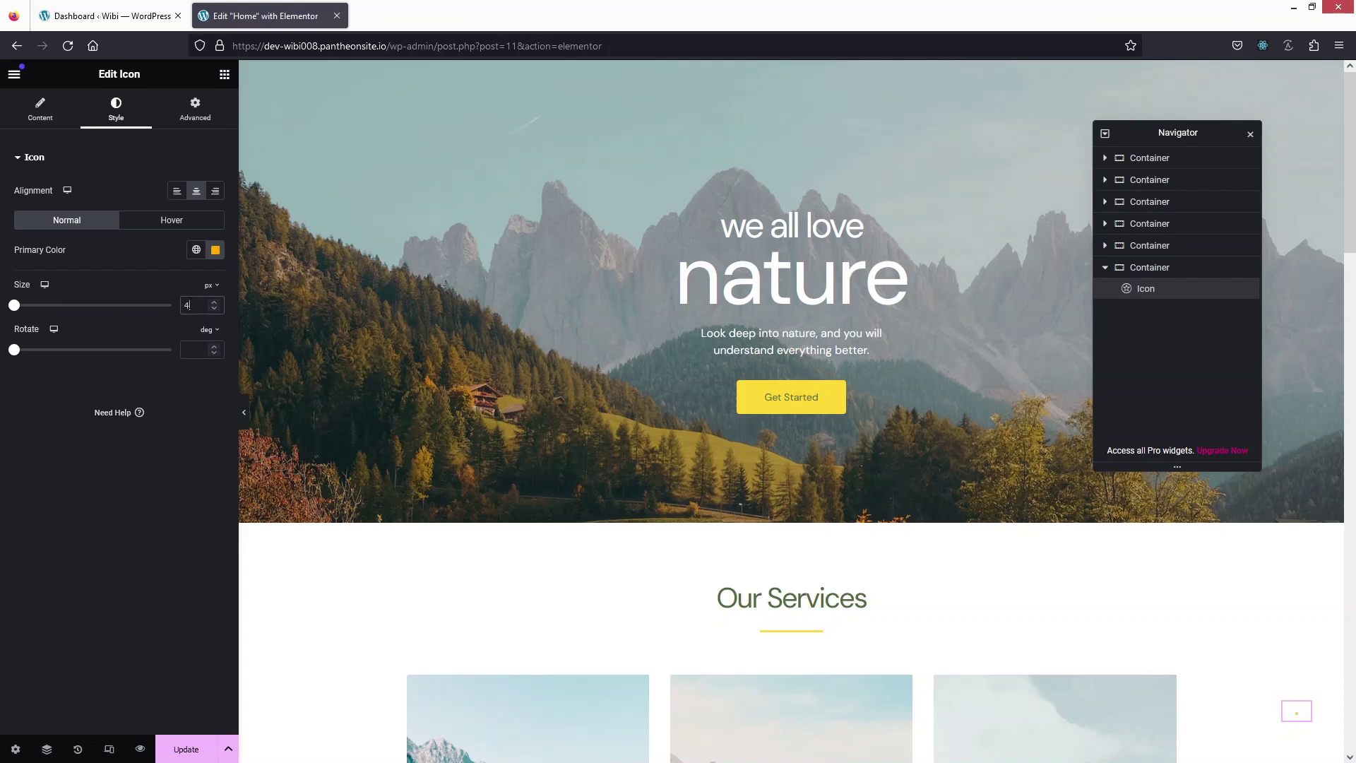
pyautogui.press('BackSpace')
pyautogui.write('50')
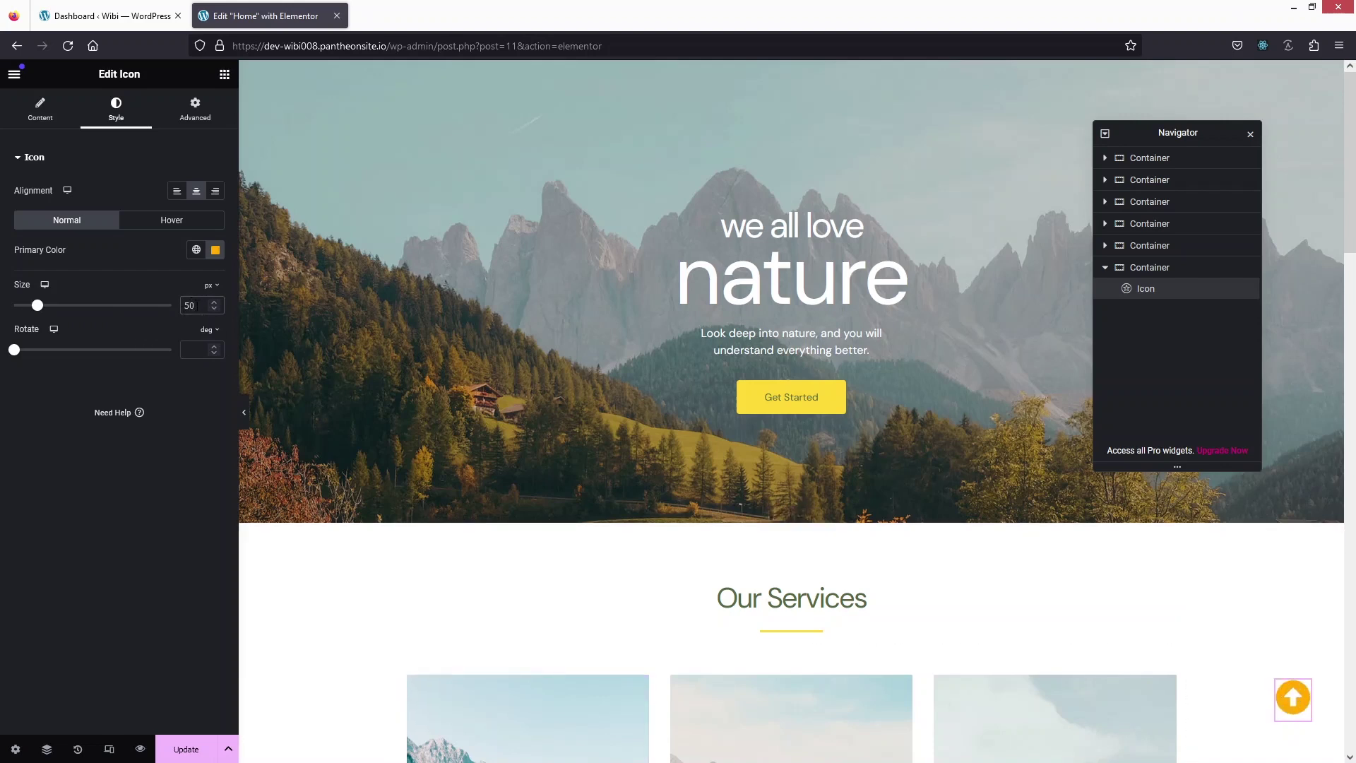
pyautogui.press('BackSpace')
pyautogui.press('BackSpace')
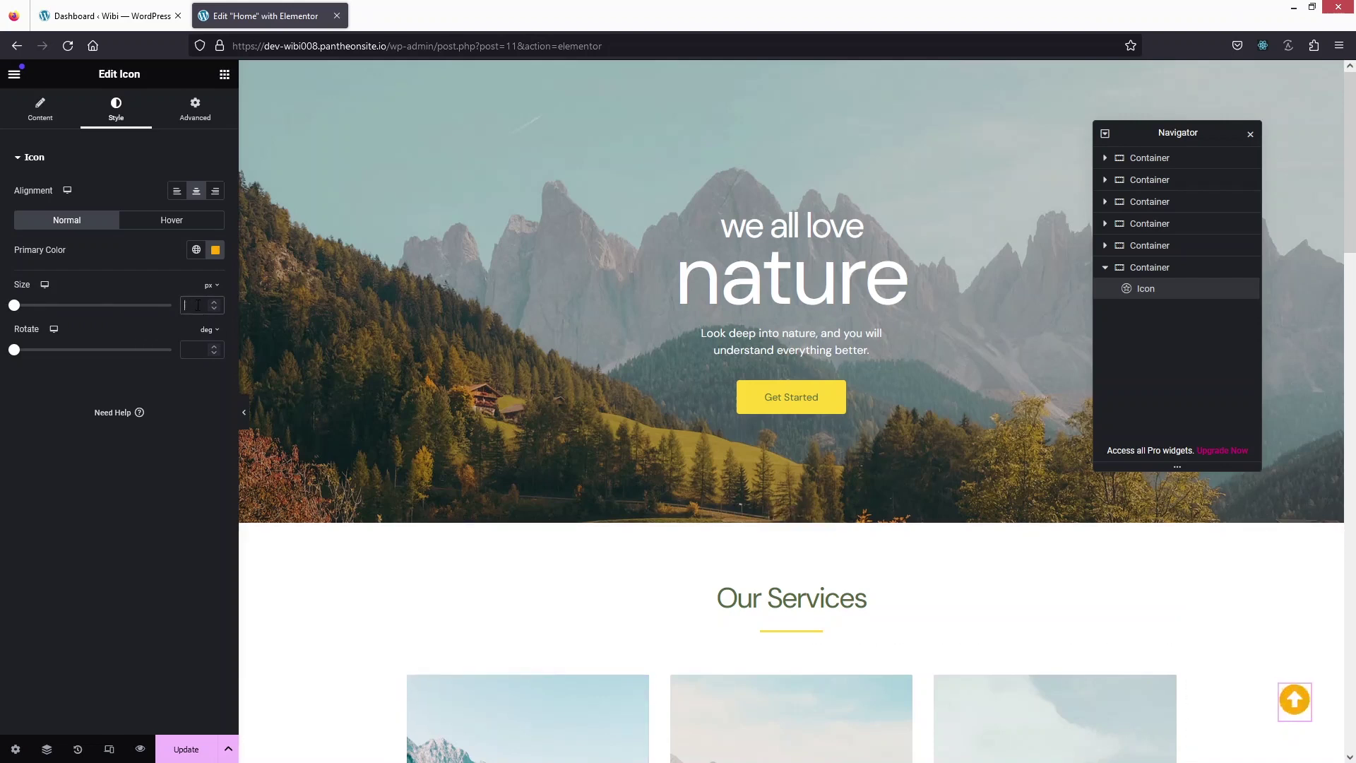
pyautogui.write('45')
# Step: Set the icon size to 40 on tablet and 35 on mobile
pyautogui.click(43, 303)
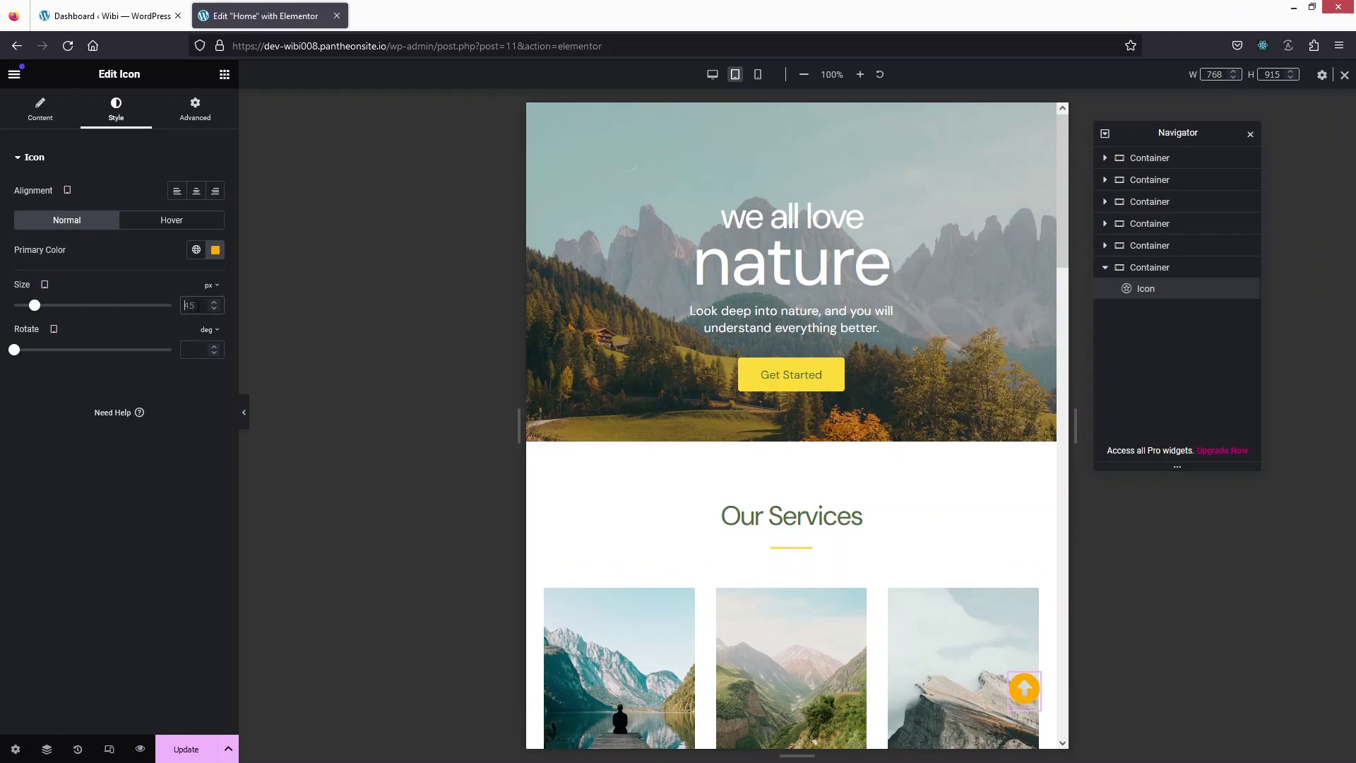
pyautogui.write('40')
pyautogui.click(45, 283)
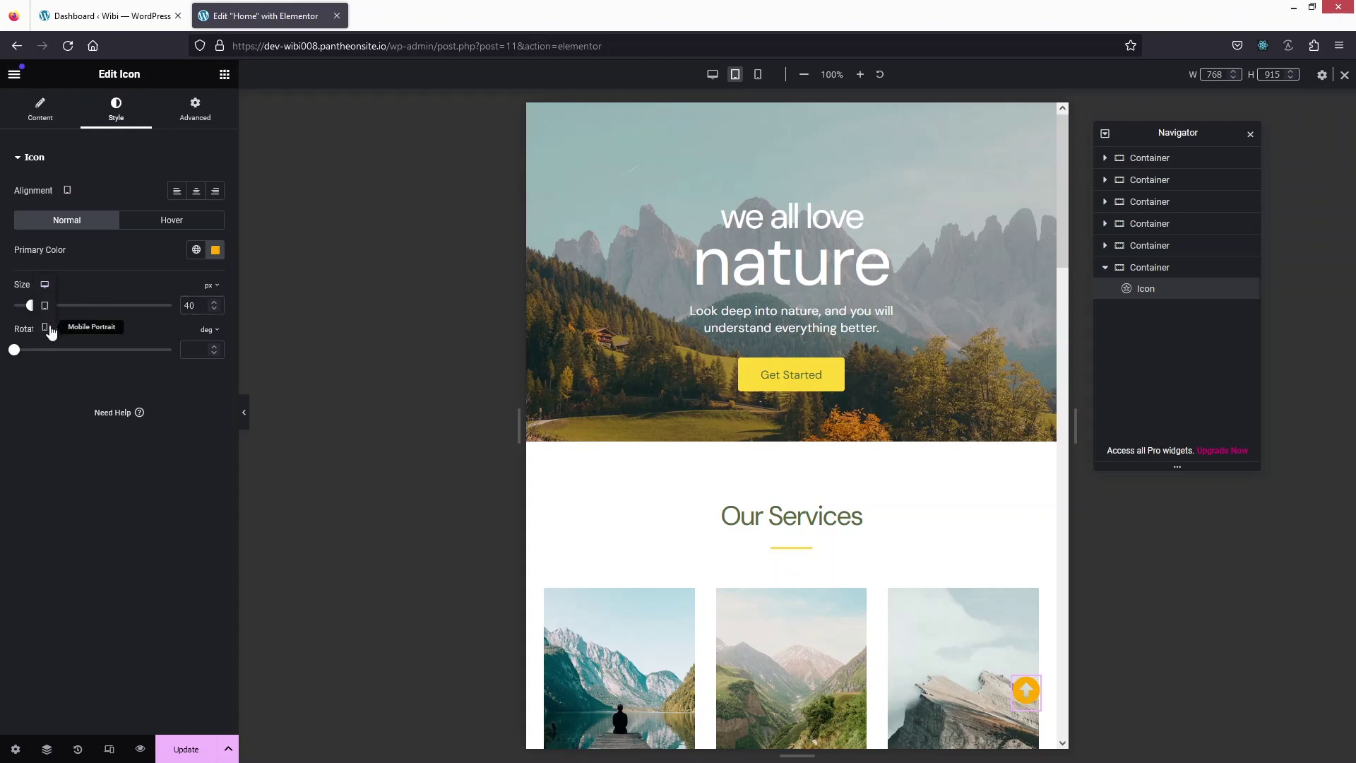
pyautogui.click(47, 327)
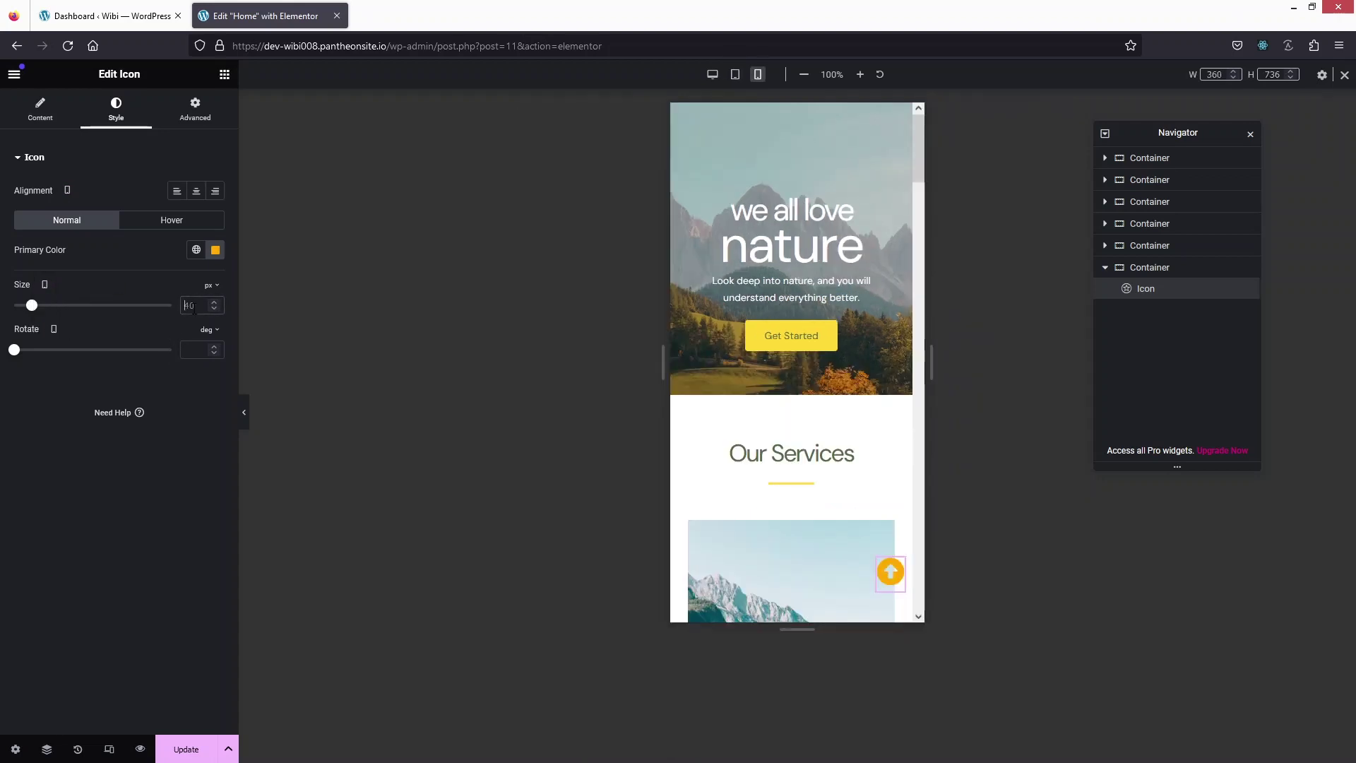
pyautogui.write('30')
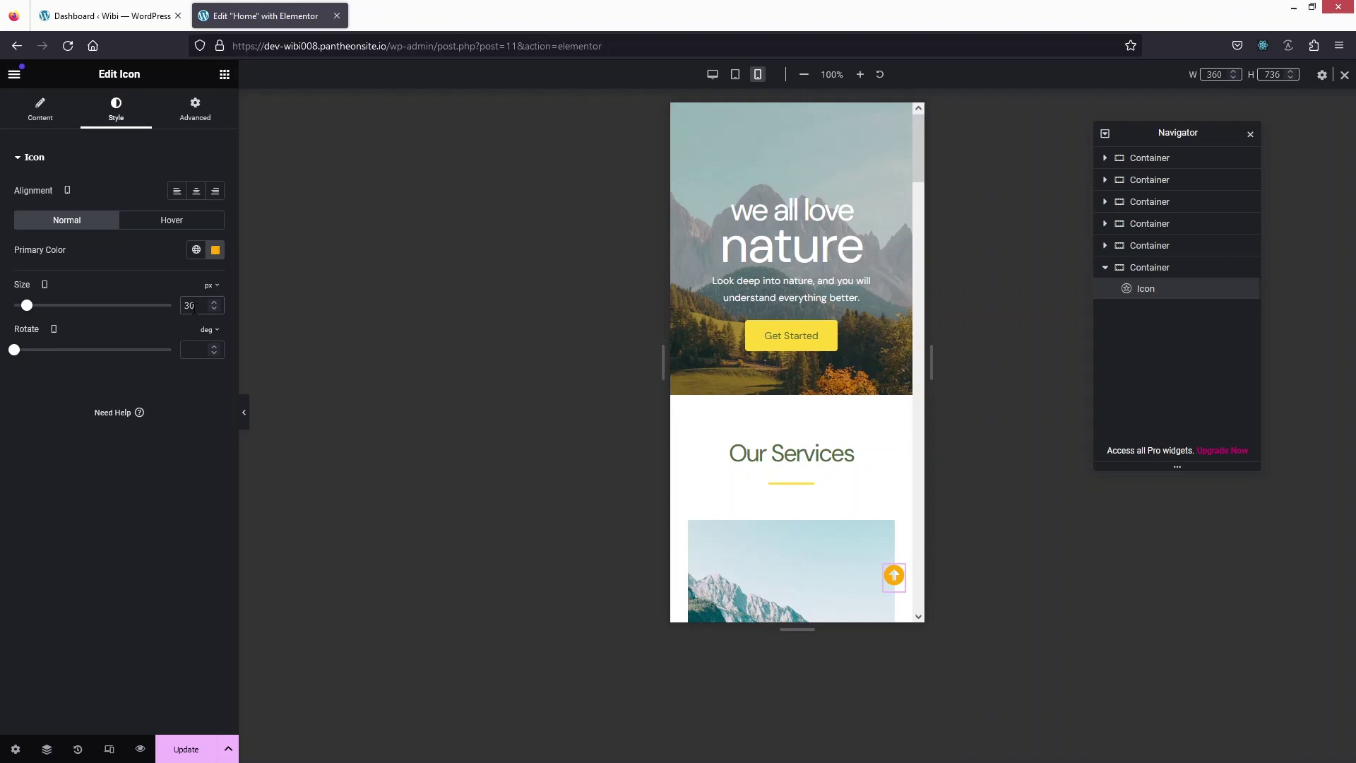
pyautogui.press('Up')
pyautogui.press('Up')
pyautogui.press('Up')
pyautogui.press('Up')
pyautogui.press('Up')
# Step: Change the icon's Primary Color to black #000000
pyautogui.click(215, 251)
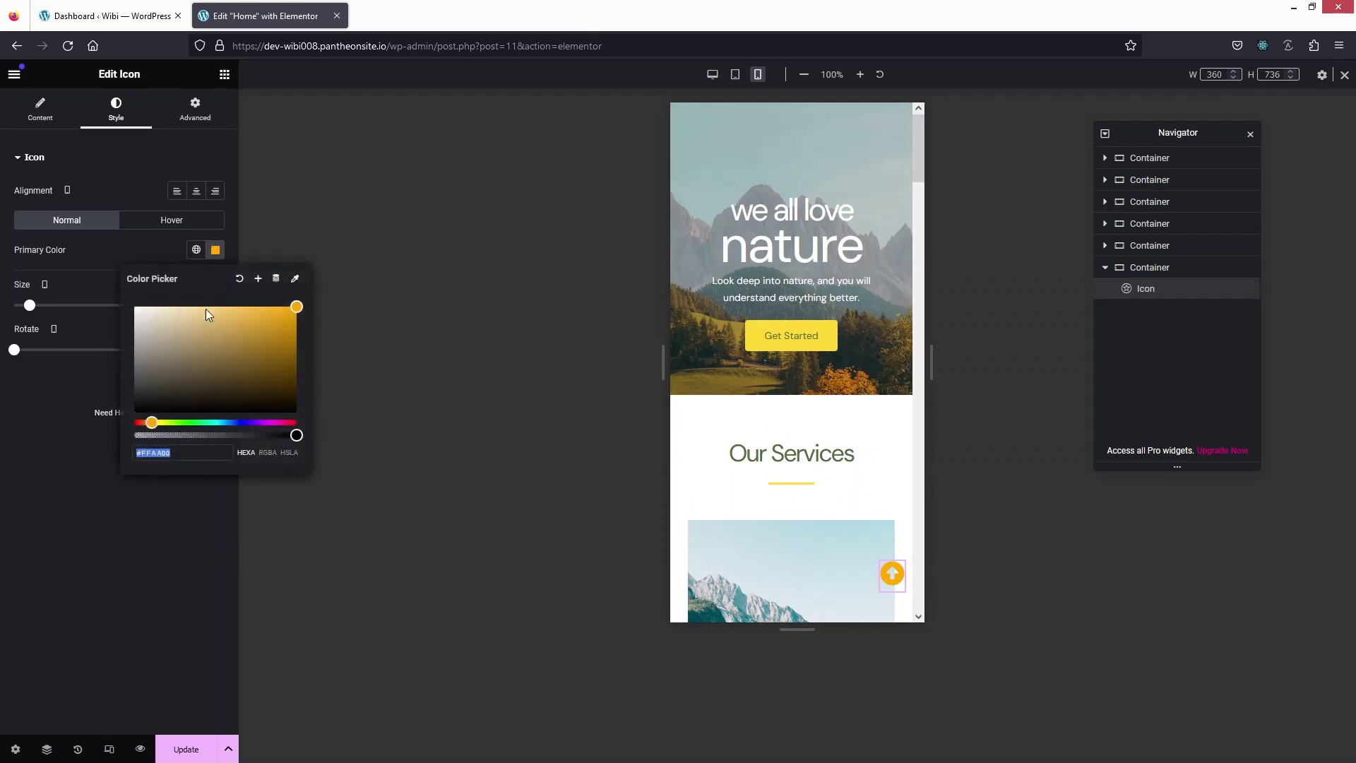
pyautogui.click(212, 334)
pyautogui.write('#242423')
pyautogui.moveTo(104, 424); pyautogui.dragTo(51, 462)
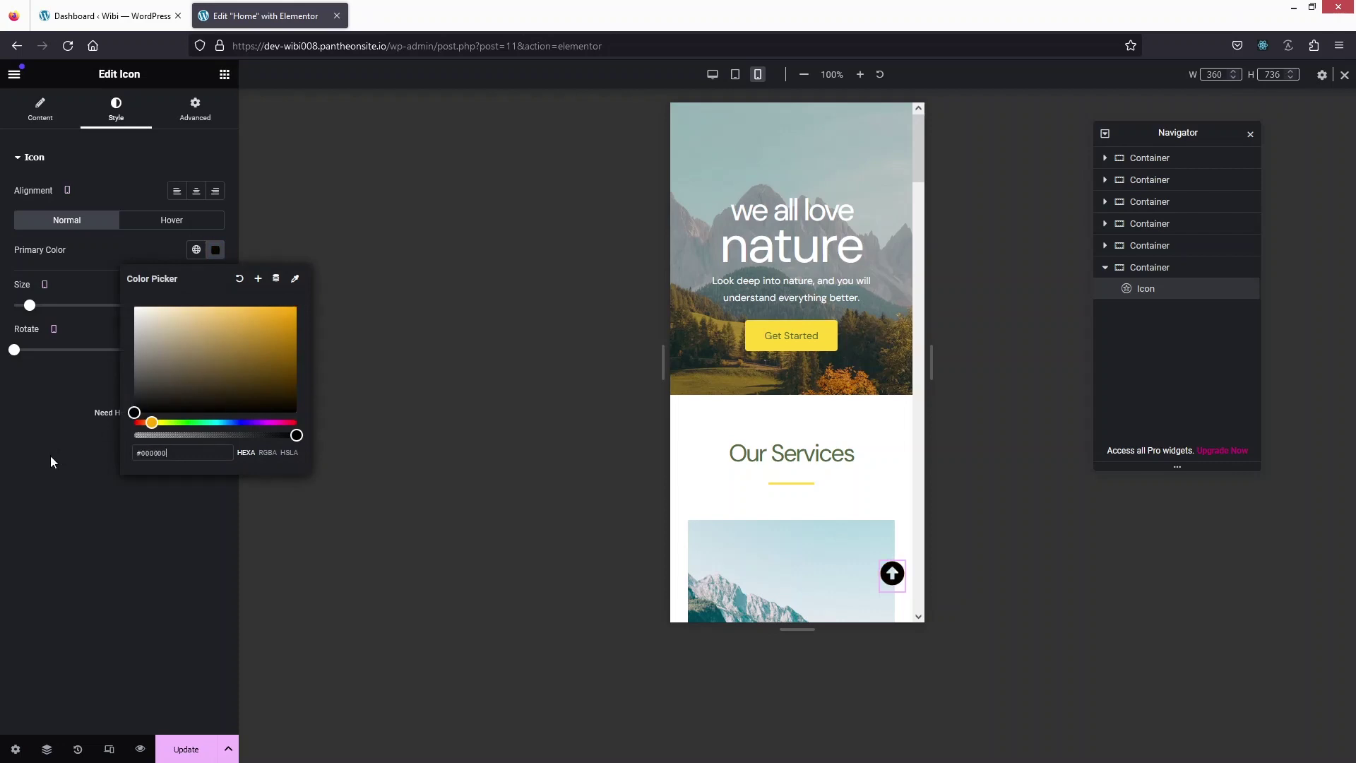
pyautogui.click(48, 457)
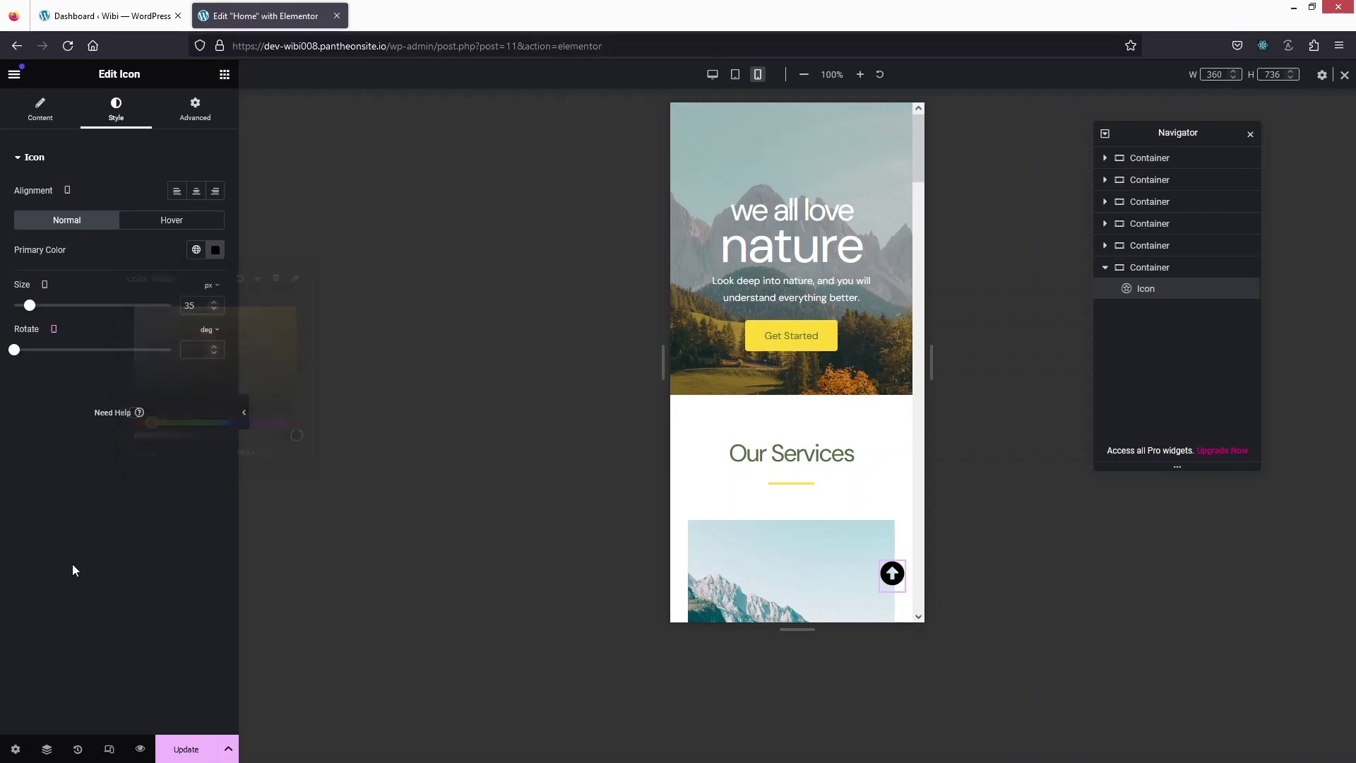
pyautogui.click(42, 286)
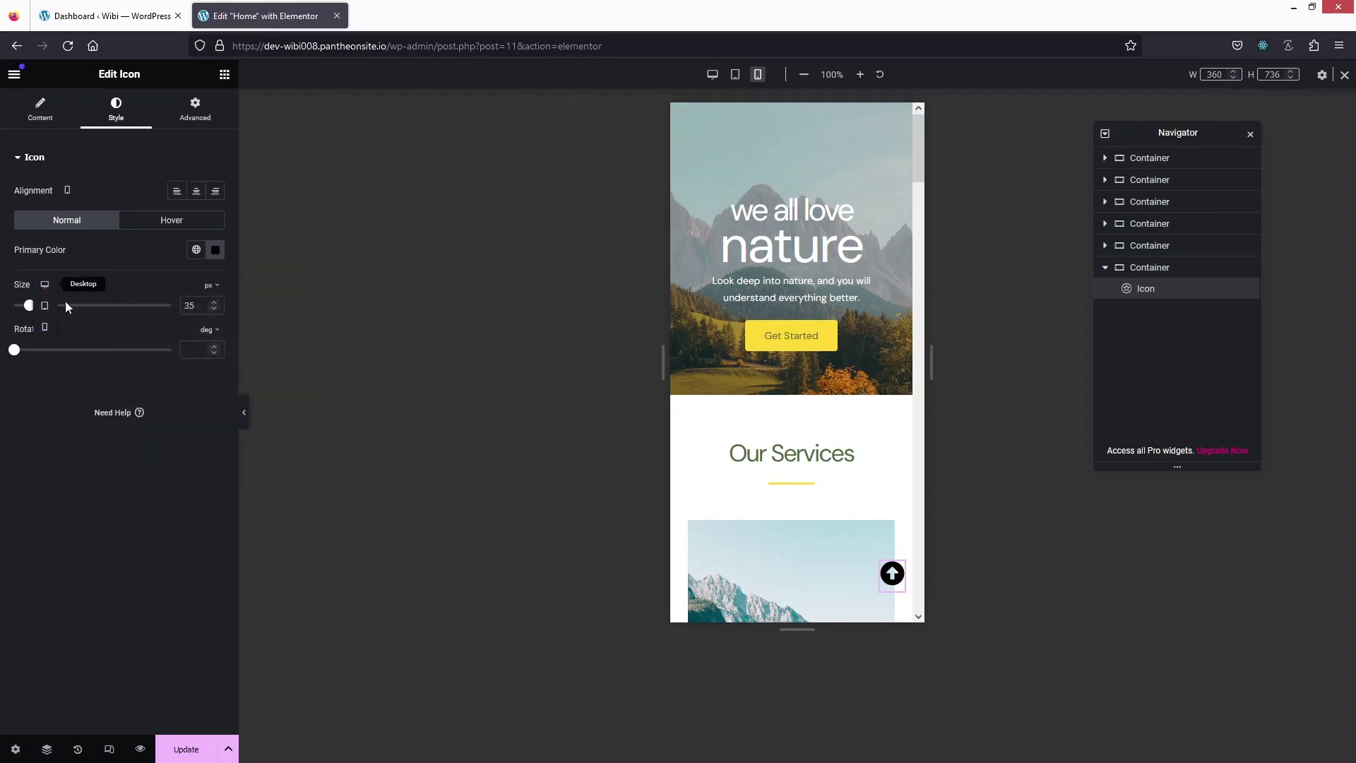
# Step: Return to desktop view, update the page, and preview that the arrow stays pinned while scrolling
pyautogui.click(44, 290)
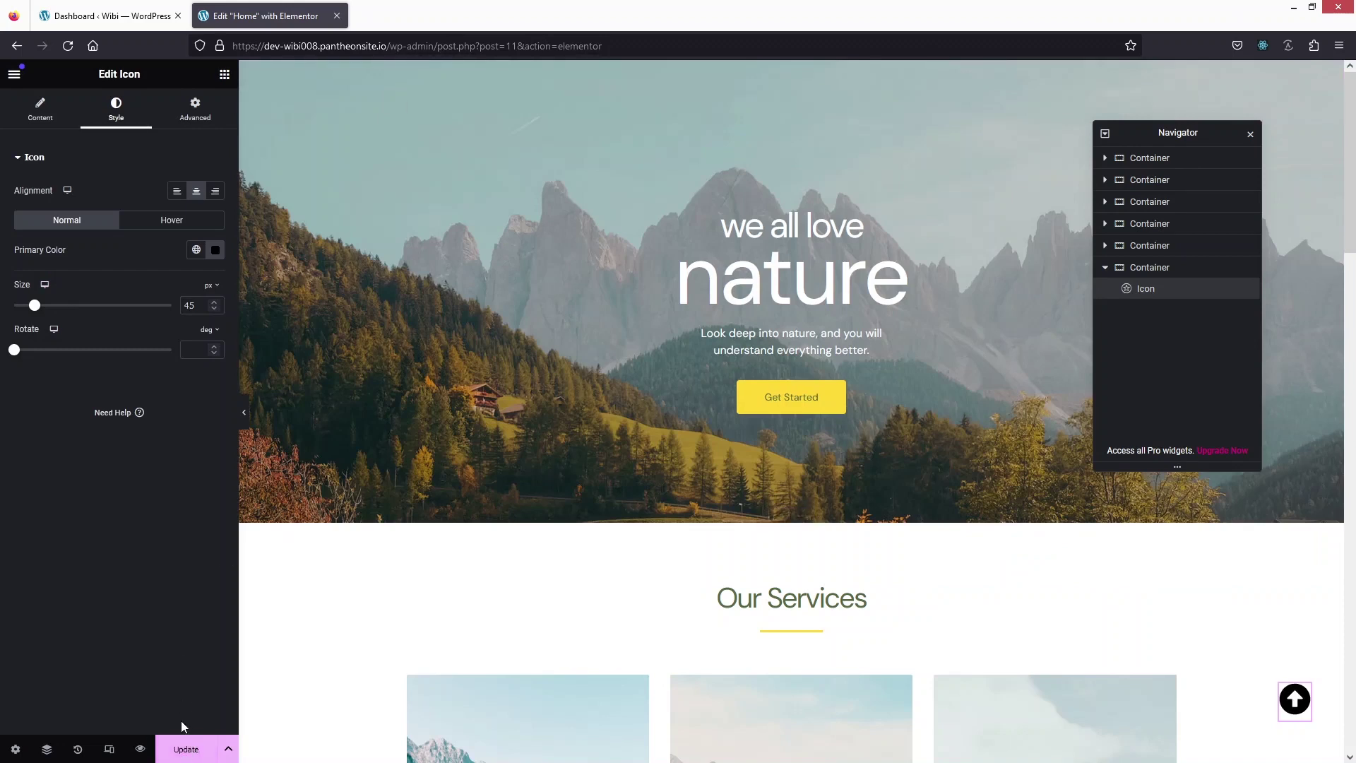
pyautogui.click(184, 747)
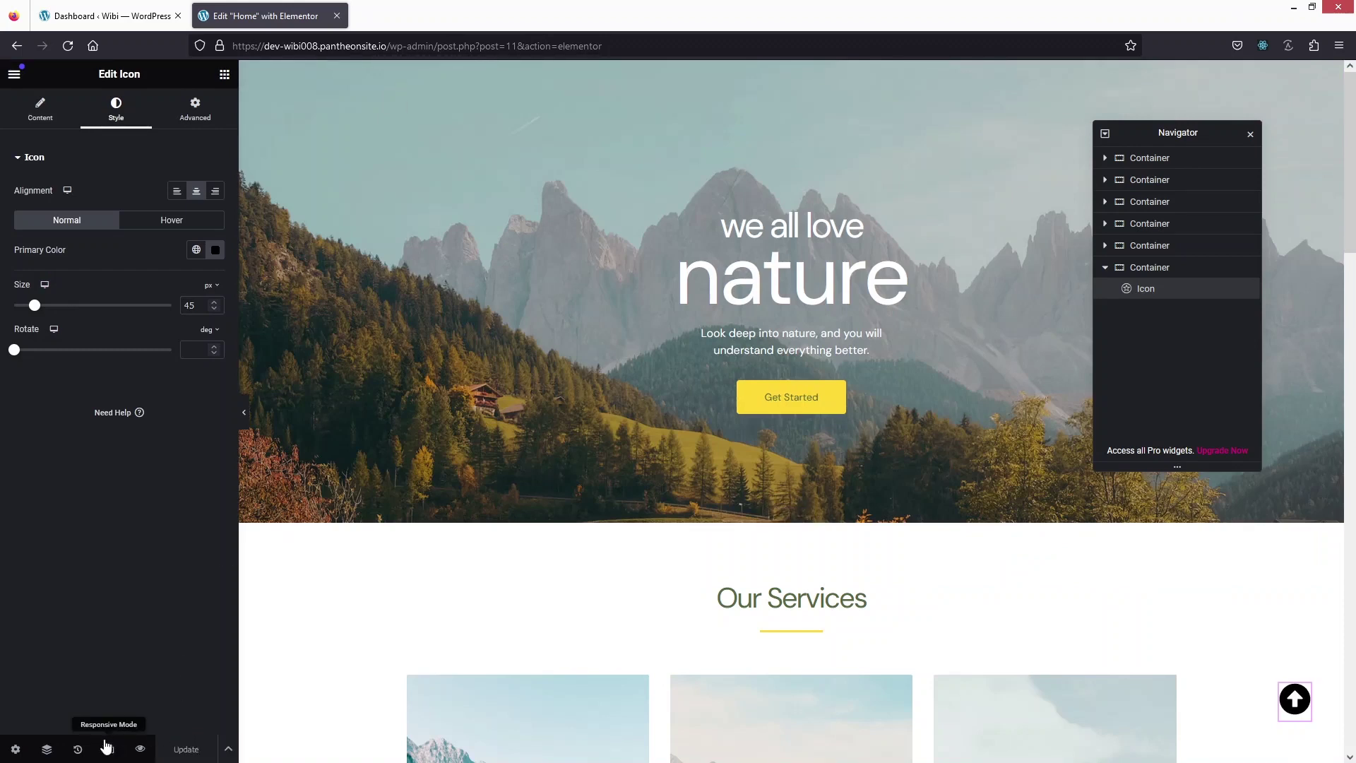
pyautogui.click(140, 750)
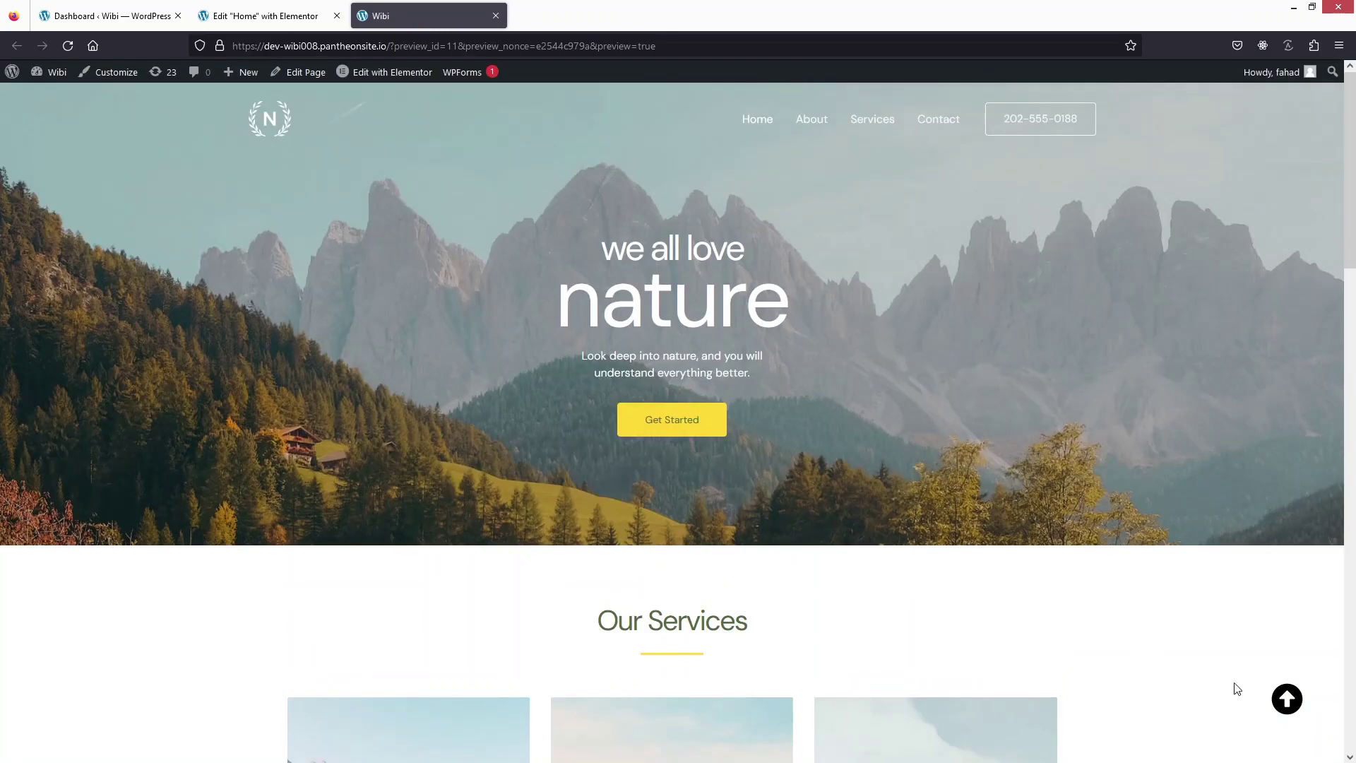
pyautogui.moveTo(1349, 183); pyautogui.dragTo(1350, 682)
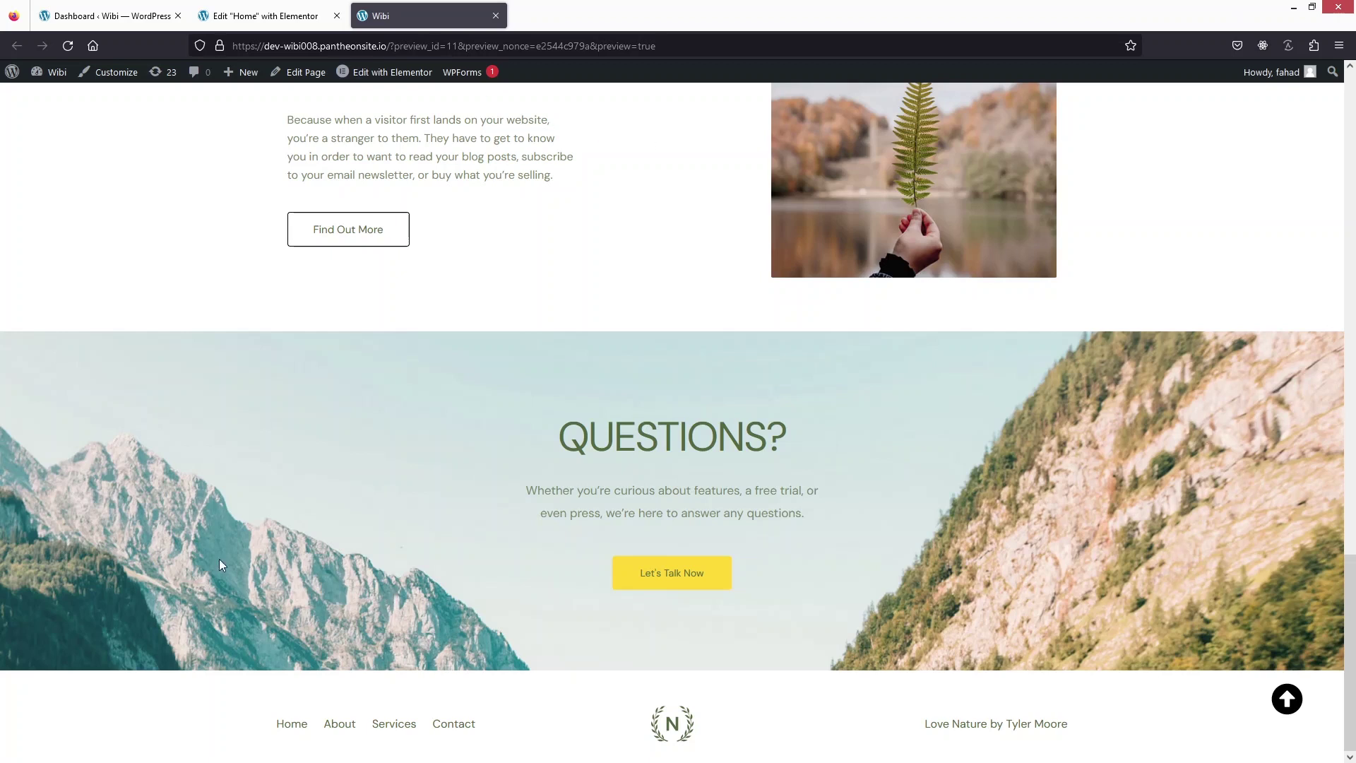
pyautogui.click(240, 17)
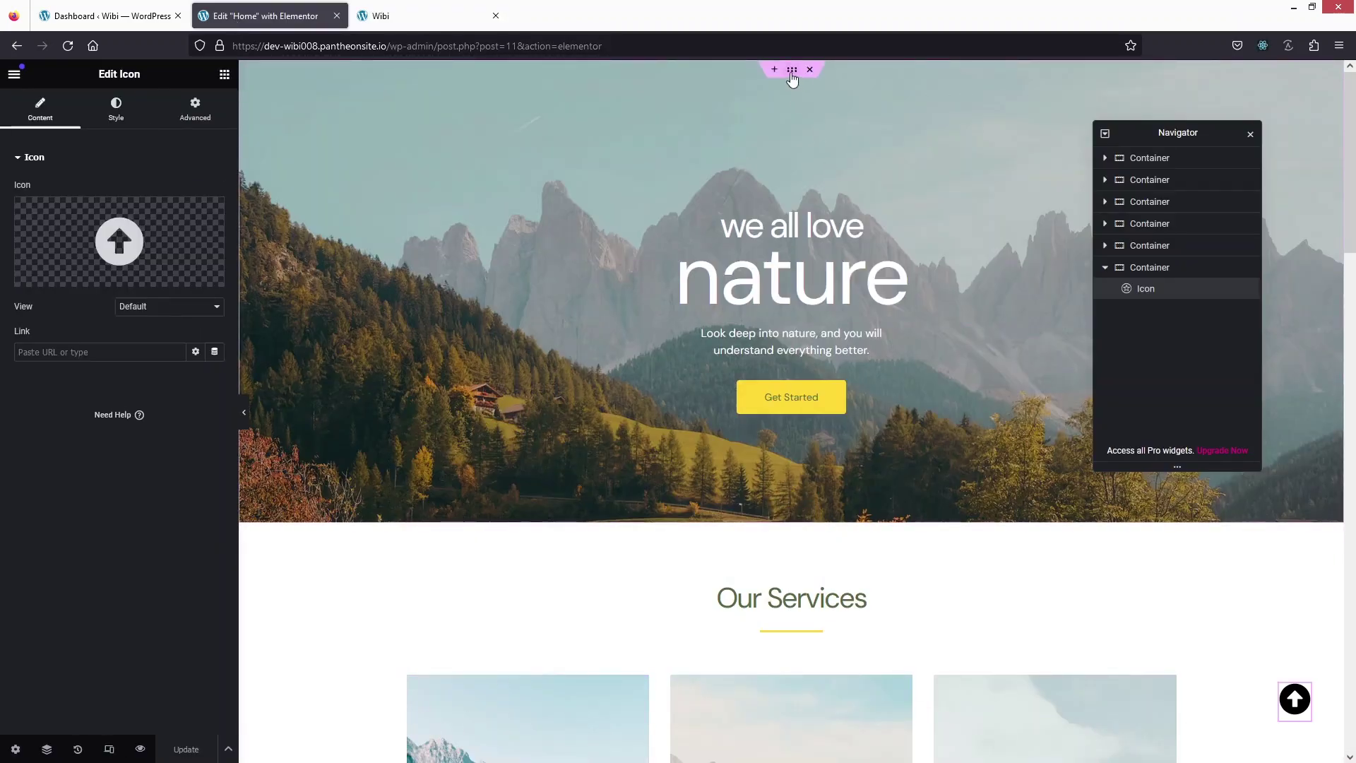
# Step: Give the top hero container the CSS ID 'scroll'
pyautogui.click(792, 71)
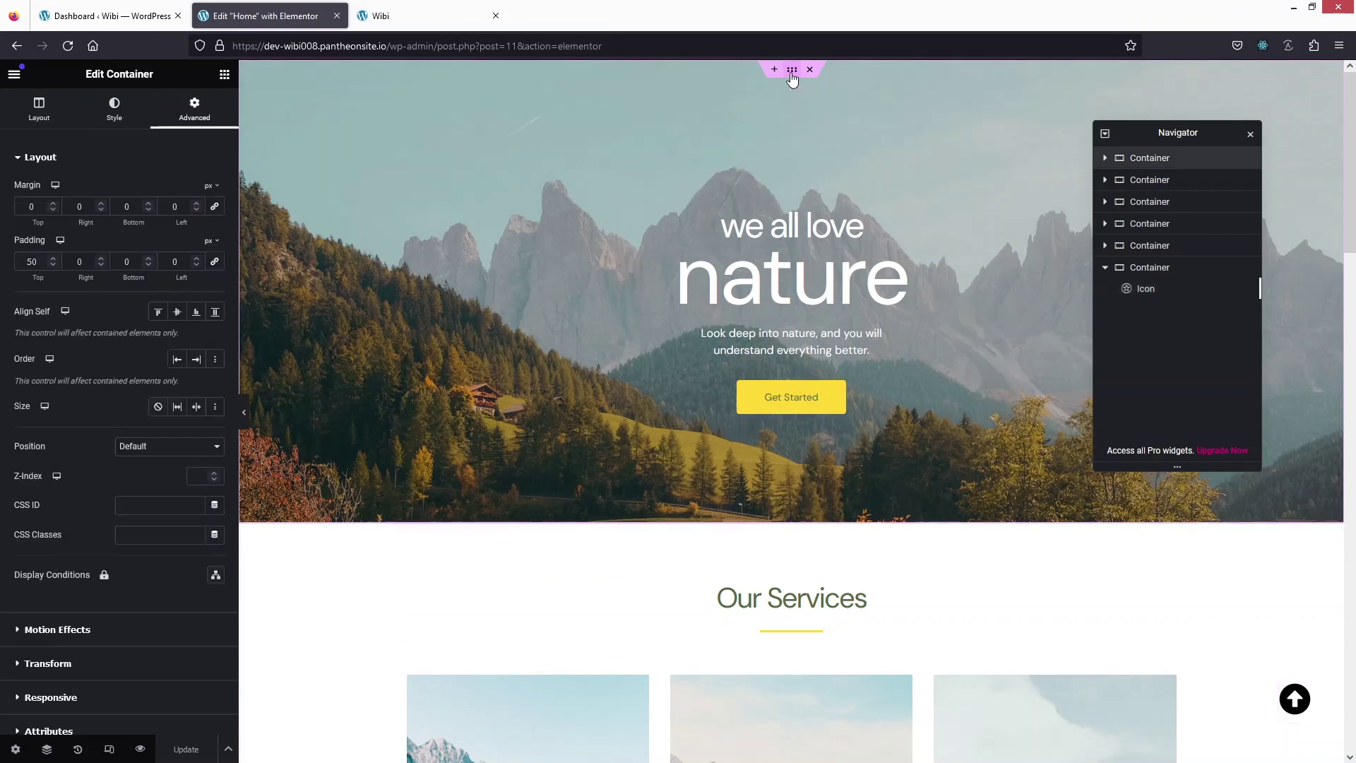
pyautogui.click(134, 507)
pyautogui.write('scroll')
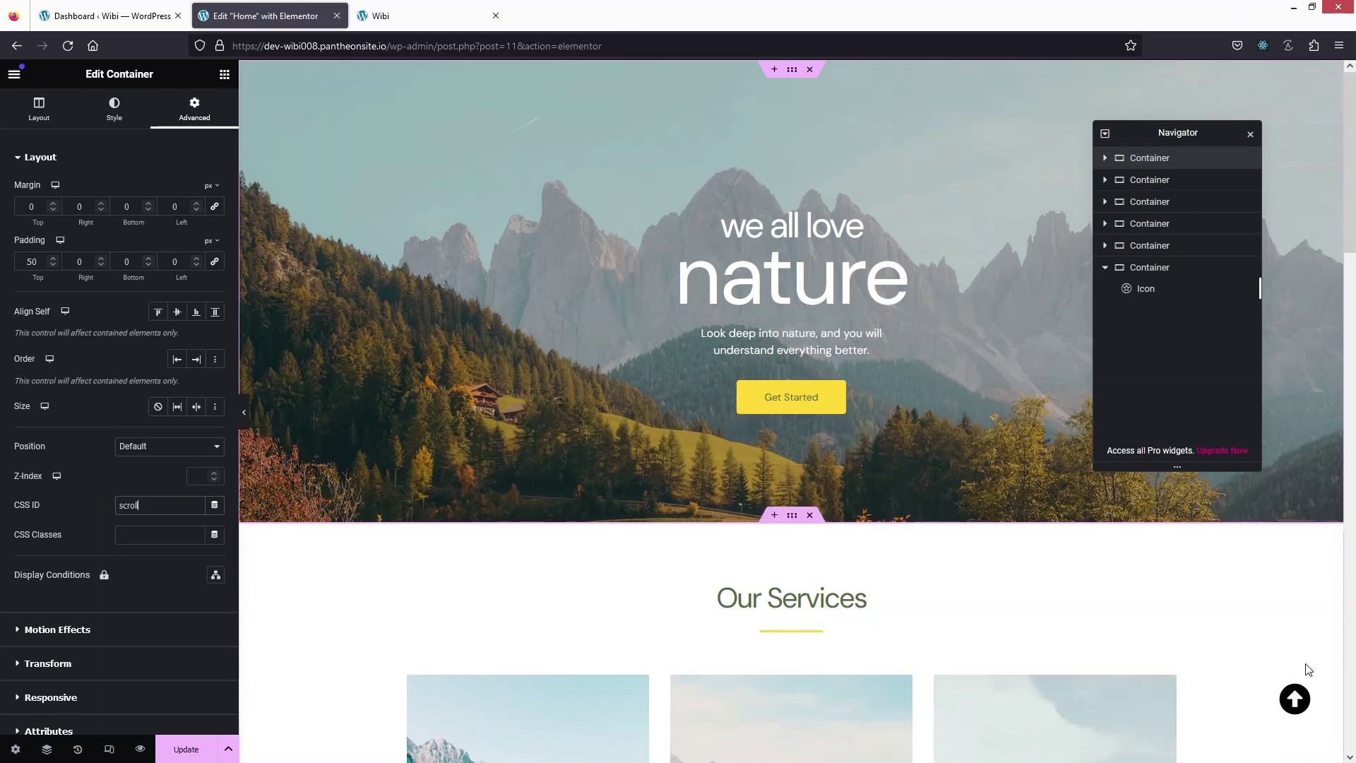
# Step: Link the arrow icon to '#scroll' and update the page
pyautogui.click(1290, 709)
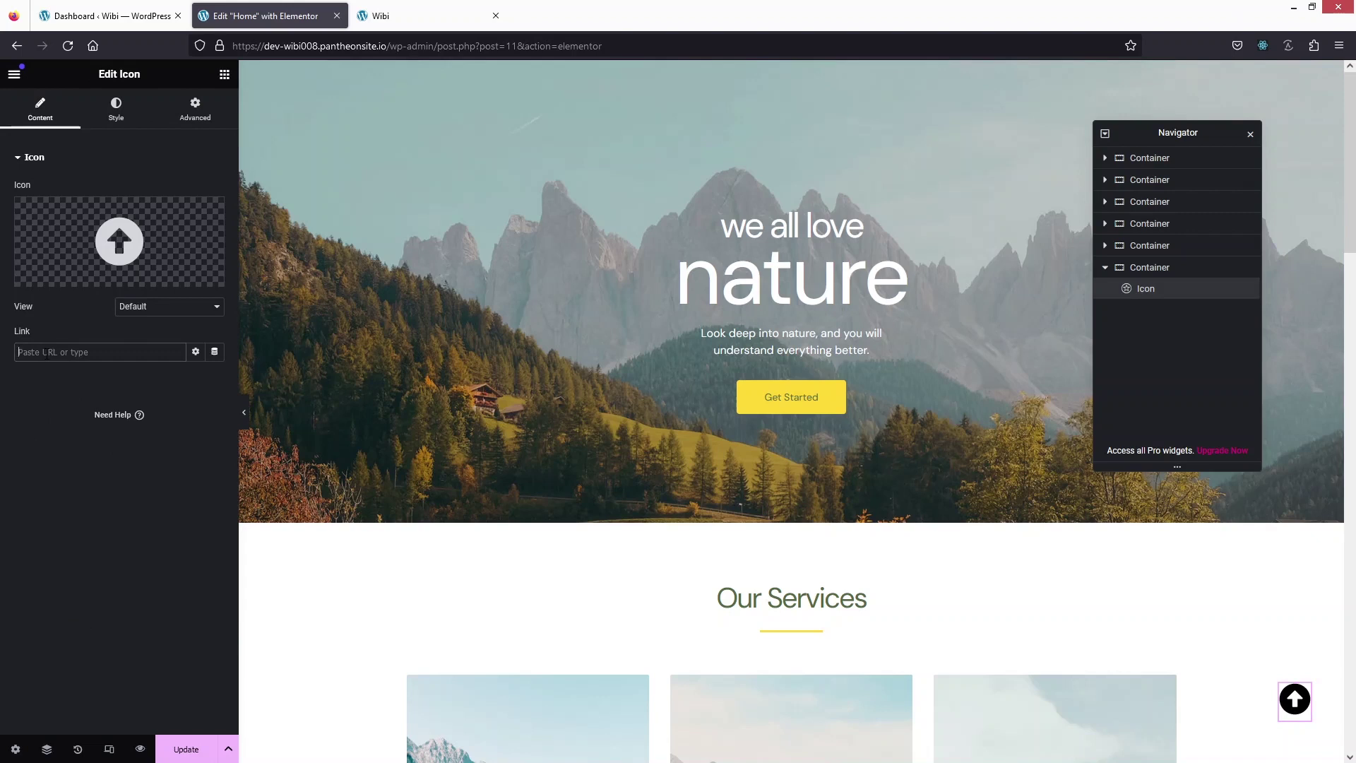
pyautogui.write('#scroll')
pyautogui.click(203, 747)
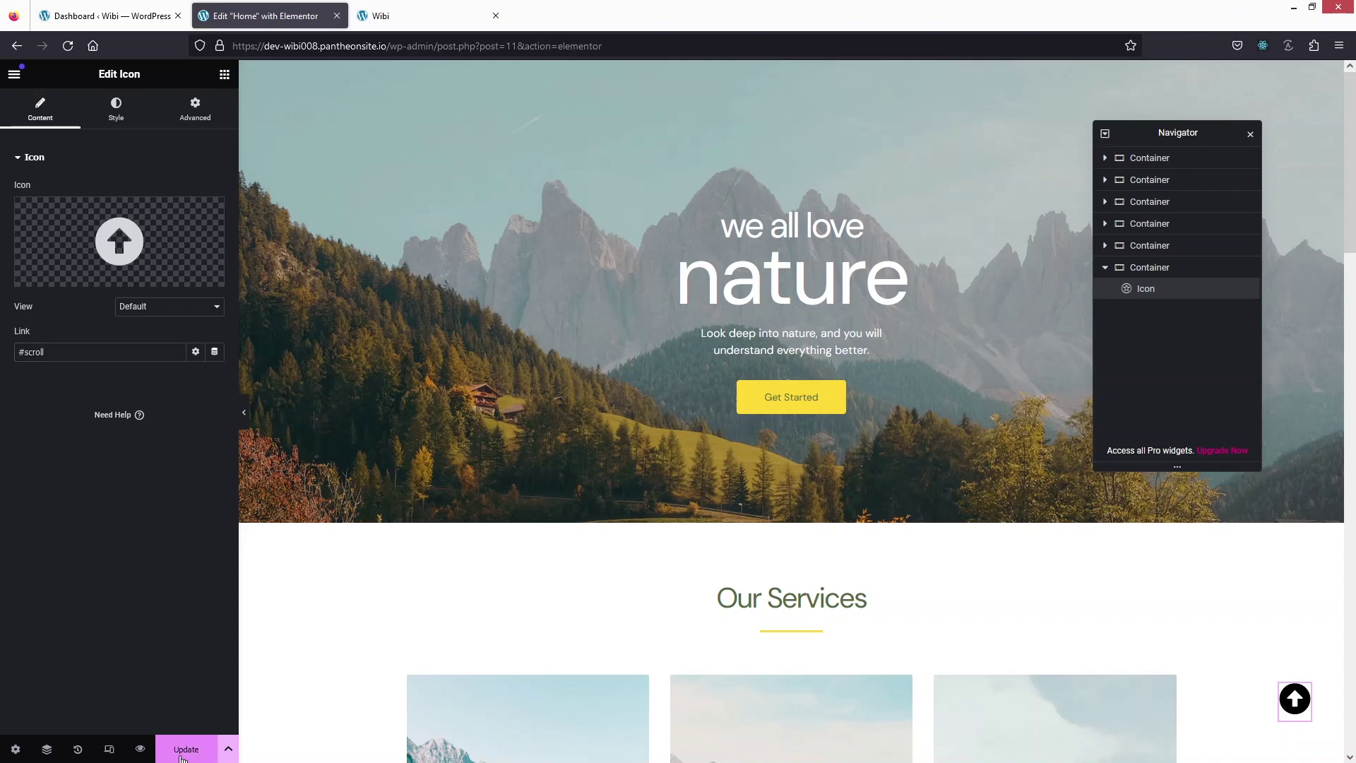
# Step: In the preview, scroll to the footer and click the up-arrow to confirm it jumps back to the hero
pyautogui.click(394, 24)
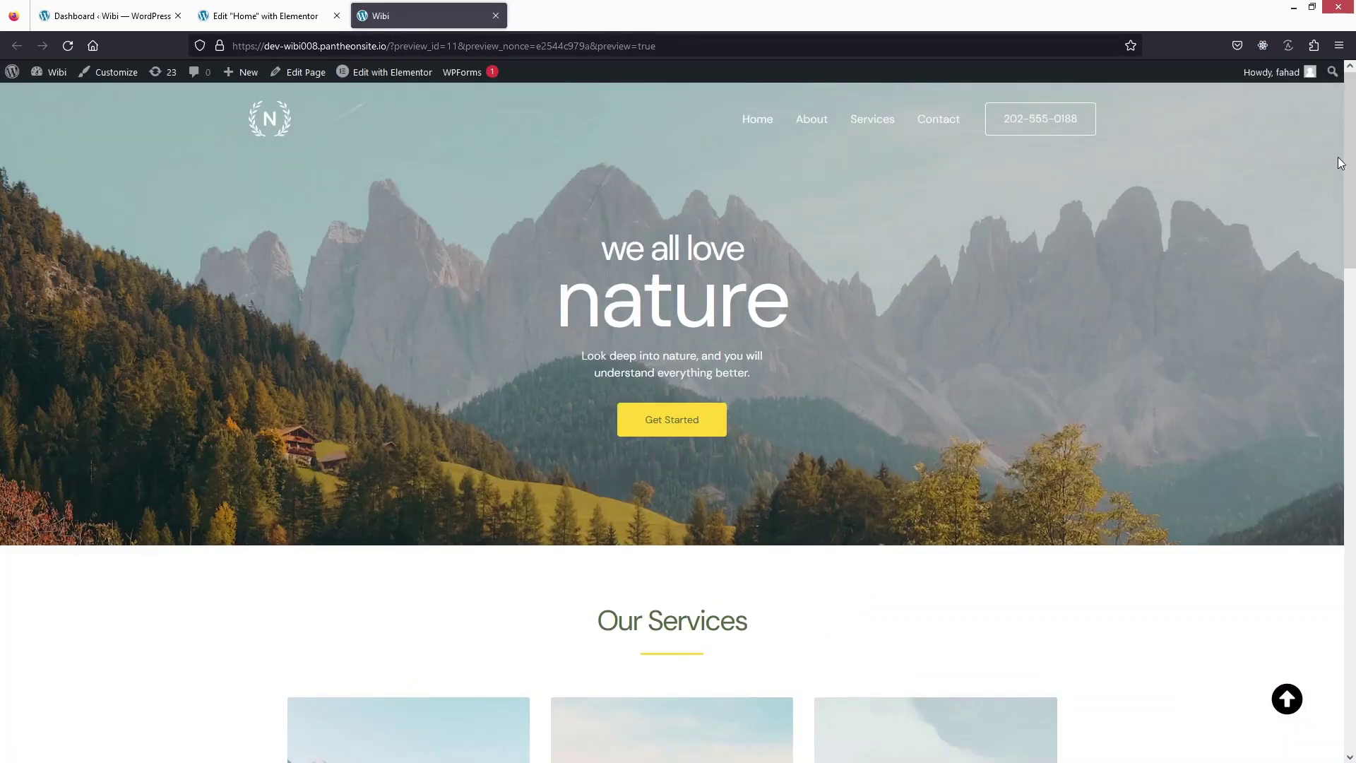
pyautogui.scroll(-15, 678, 423)
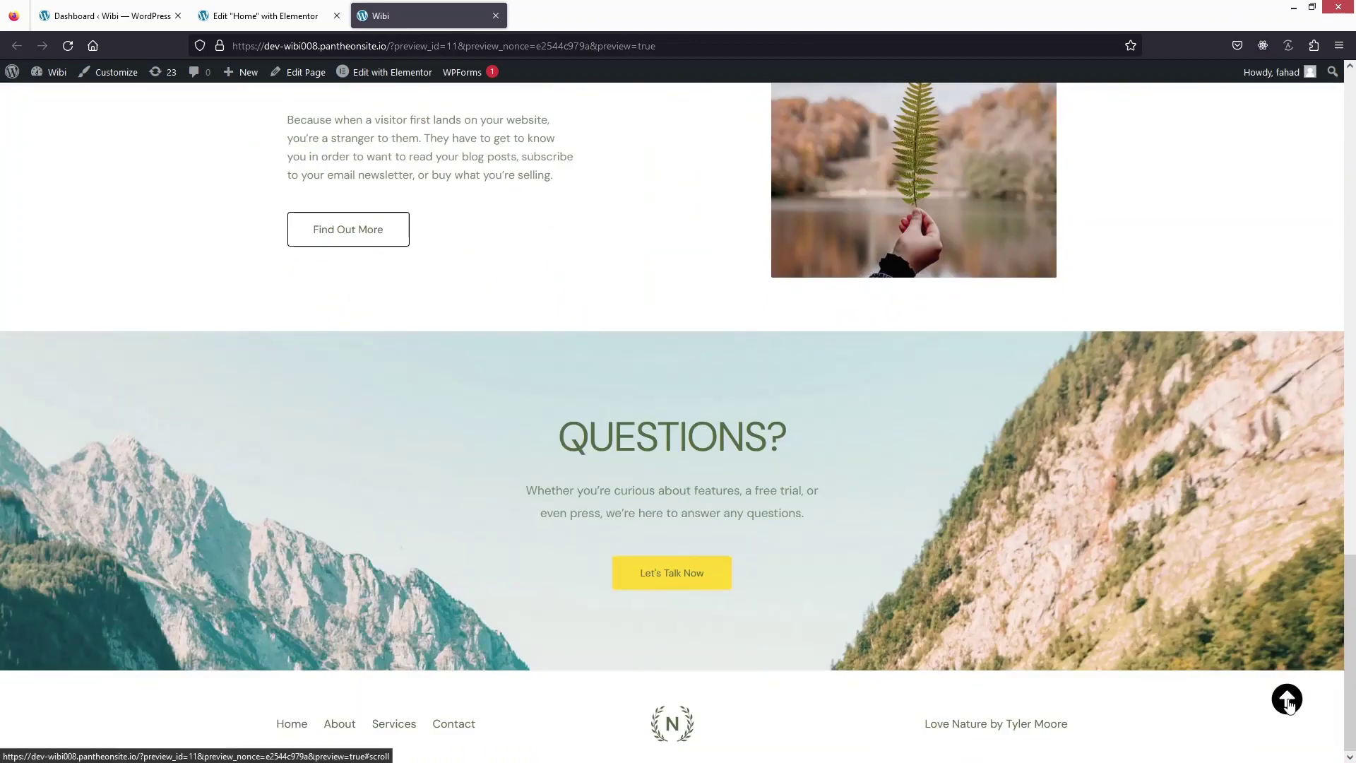
pyautogui.click(1286, 699)
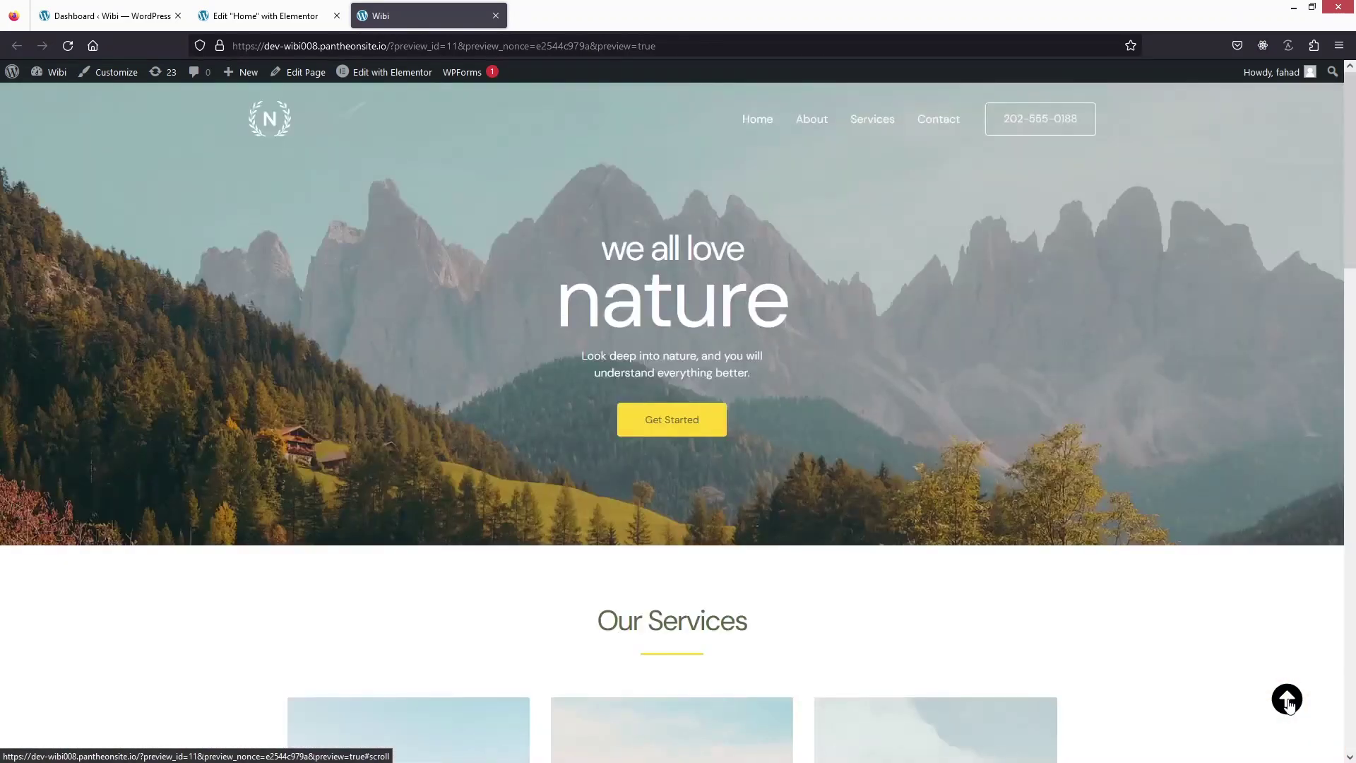